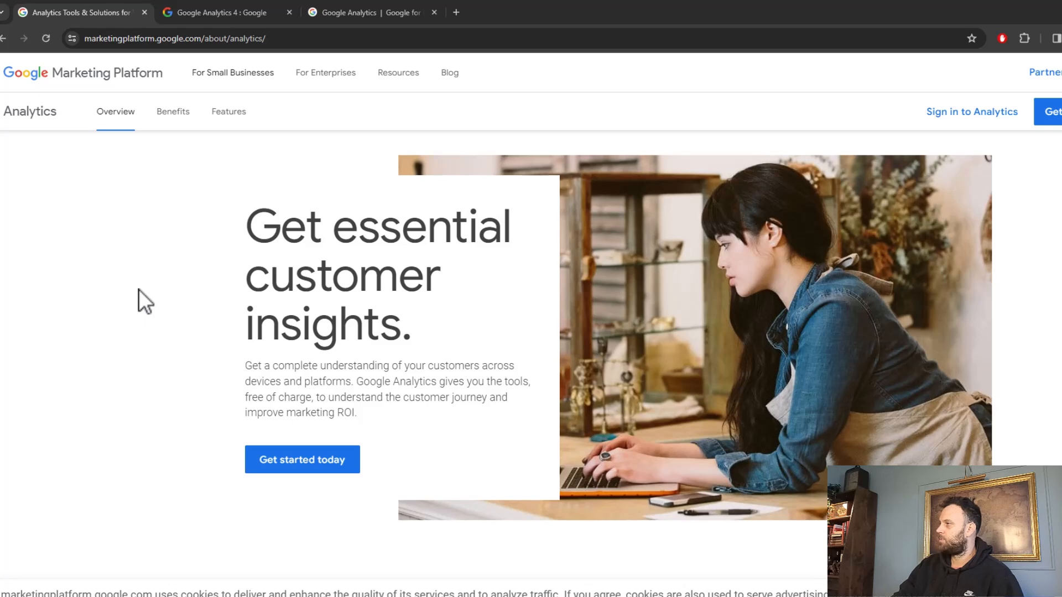
Look through the Google Analytics overview page, from its benefits and product integrations down to the resources and footer
scroll(138, 290, "down", 12)
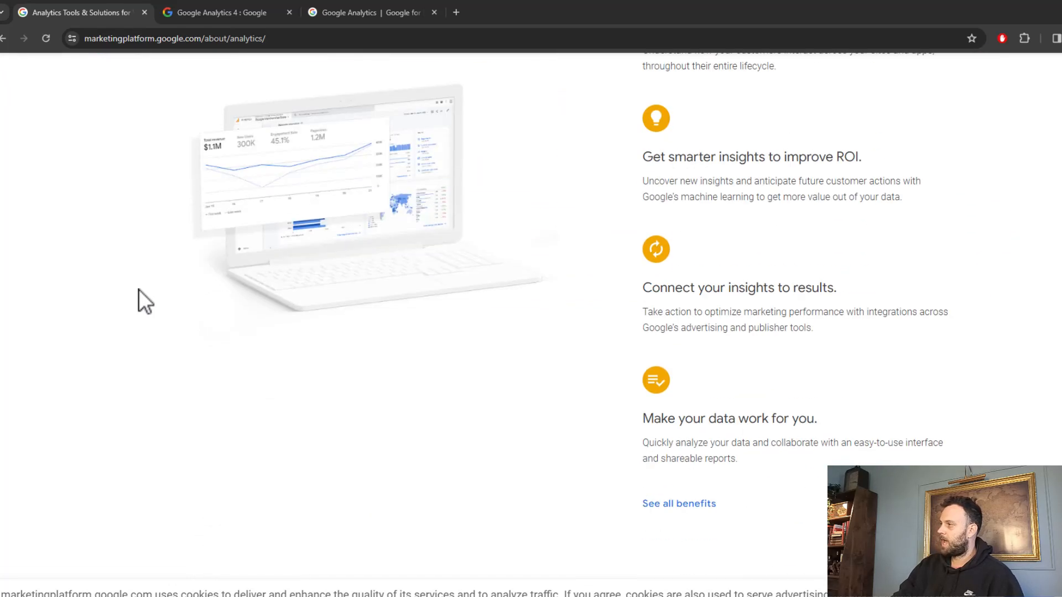
scroll(138, 290, "down", 4)
scroll(138, 290, "down", 3)
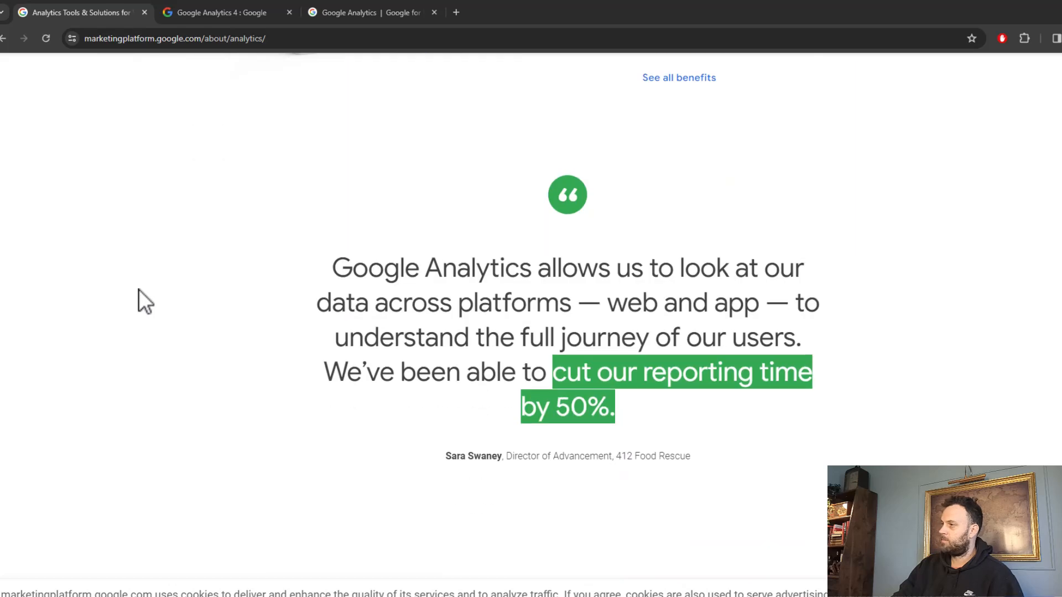
scroll(138, 289, "down", 3)
scroll(138, 290, "down", 9)
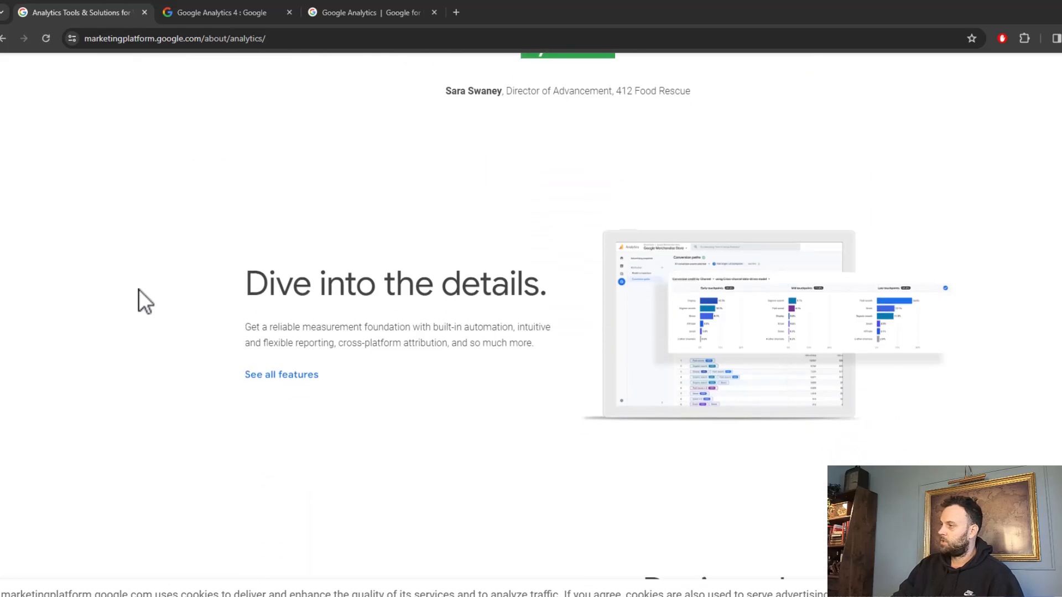
scroll(138, 289, "down", 20)
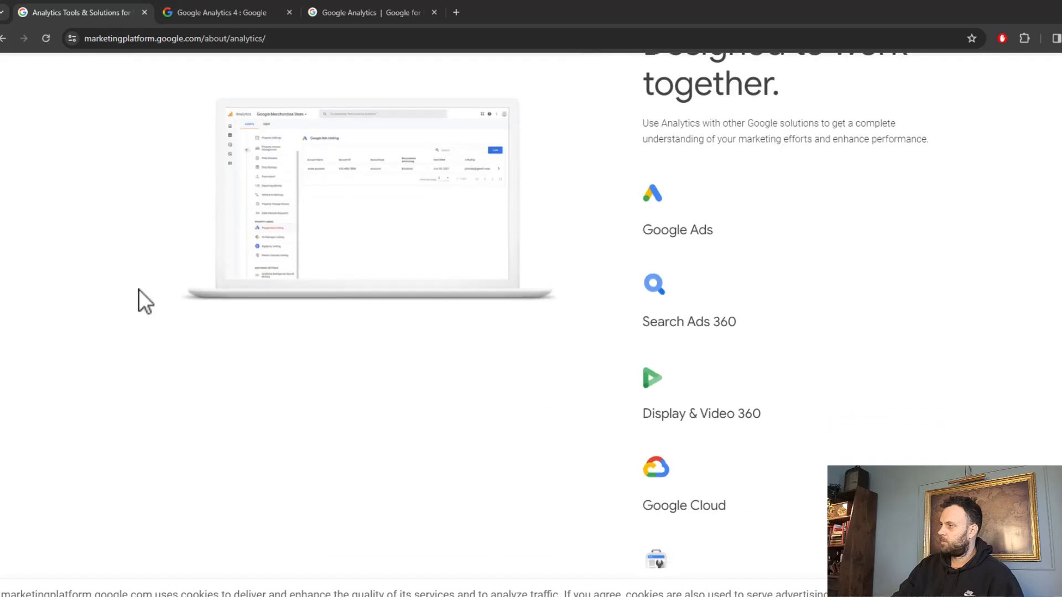
scroll(139, 290, "up", 5)
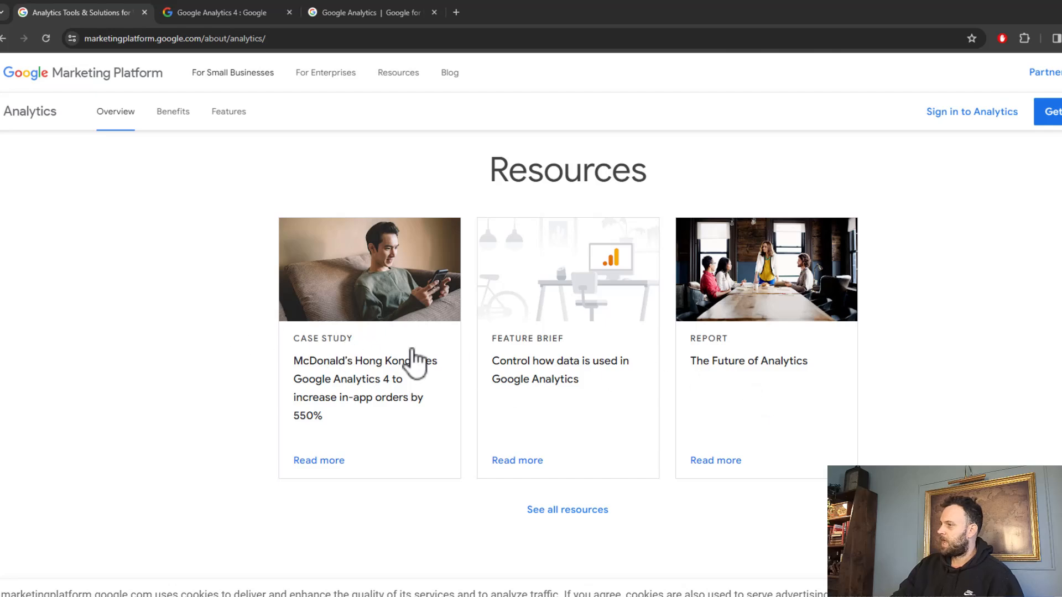
scroll(308, 360, "down", 4)
scroll(314, 363, "down", 1)
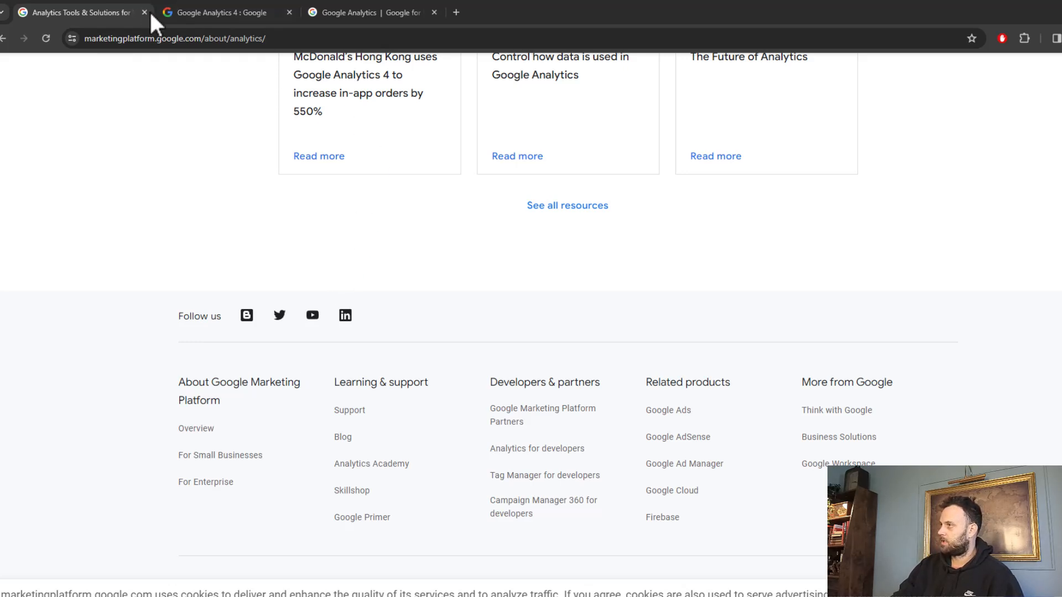
Open the Skillshop Google Analytics 4 catalogue and review its list of courses, down to the Google Analytics Certification
left_click(207, 19)
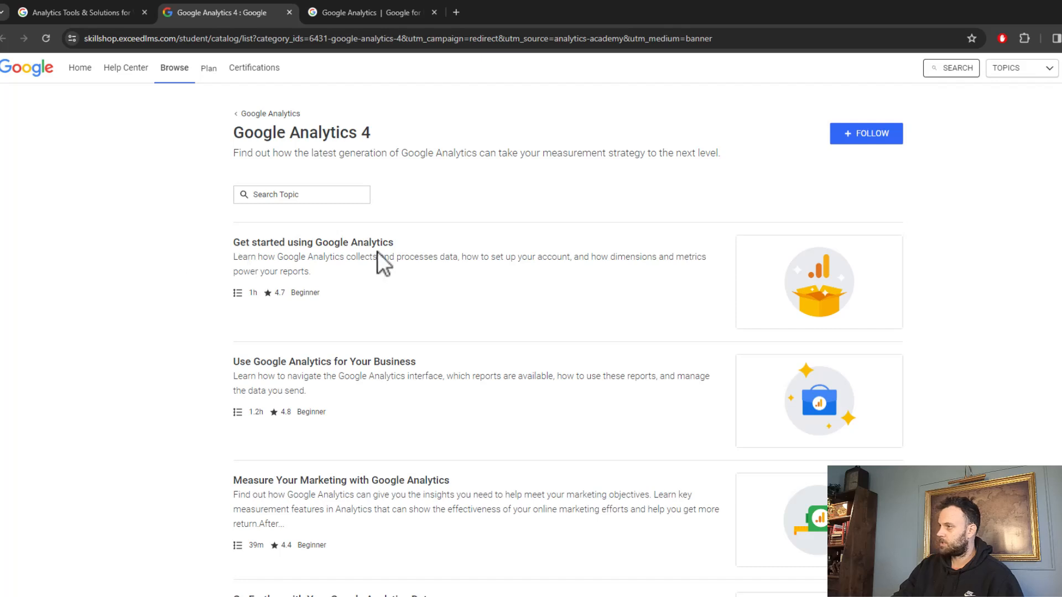
scroll(168, 311, "down", 1)
scroll(168, 312, "down", 4)
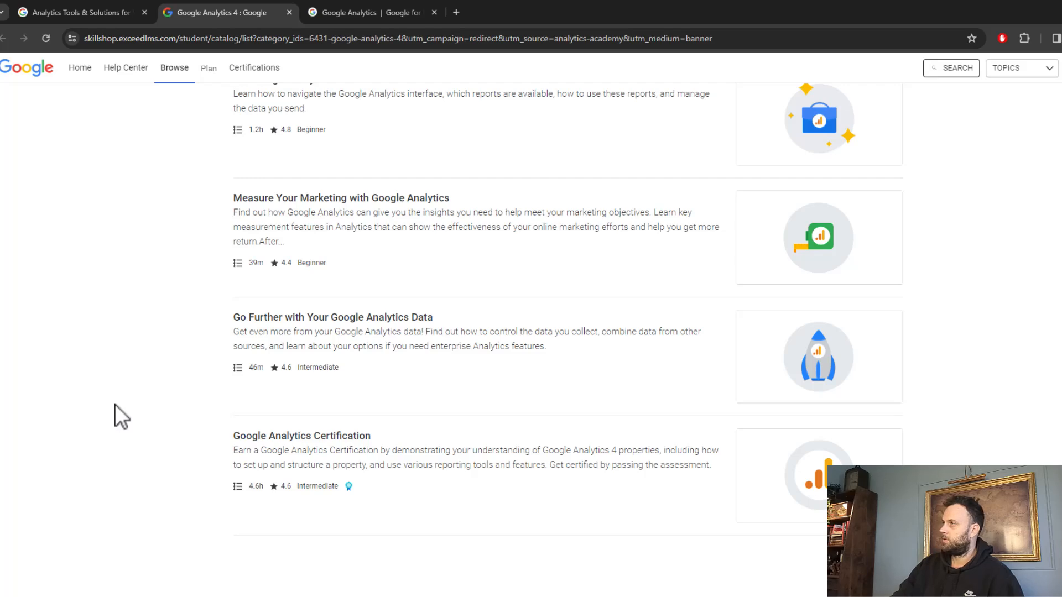
scroll(115, 404, "up", 5)
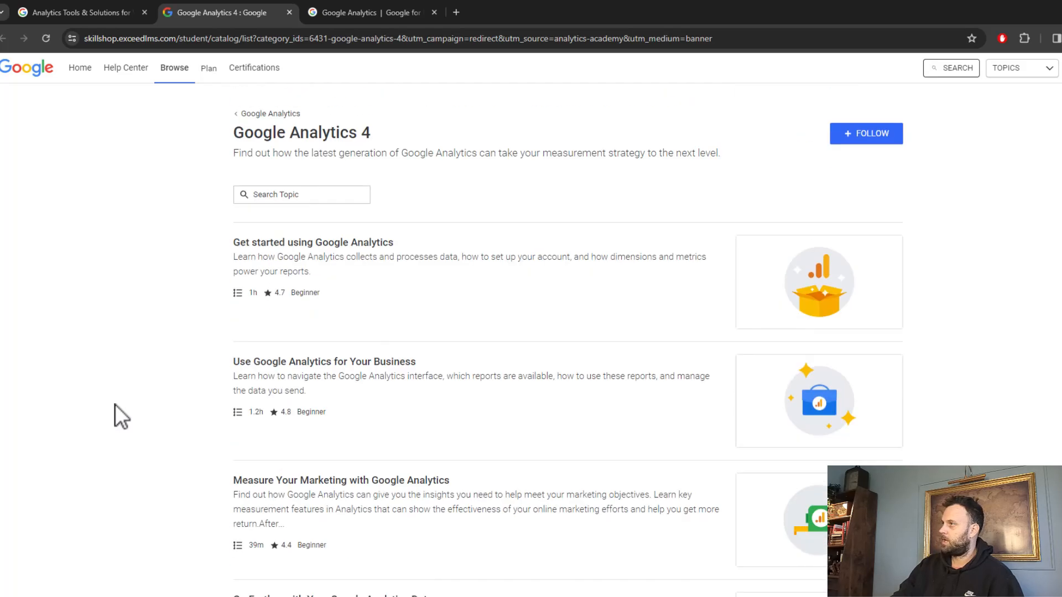
Open the Google Analytics learning page for developers and examine its learning paths, Analytics Academy course section and videos
left_click(376, 13)
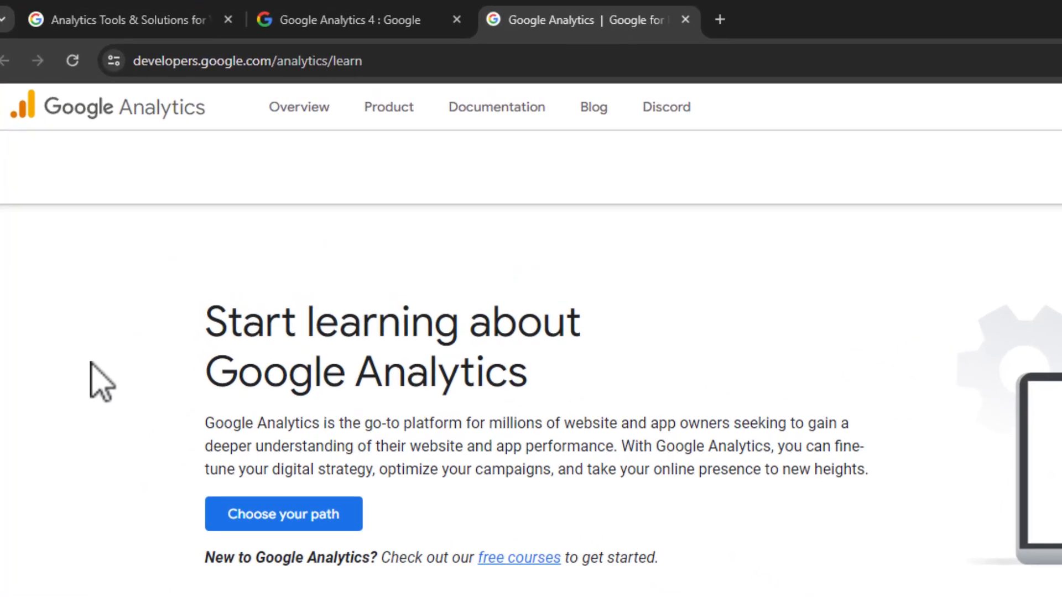
scroll(161, 485, "down", 3)
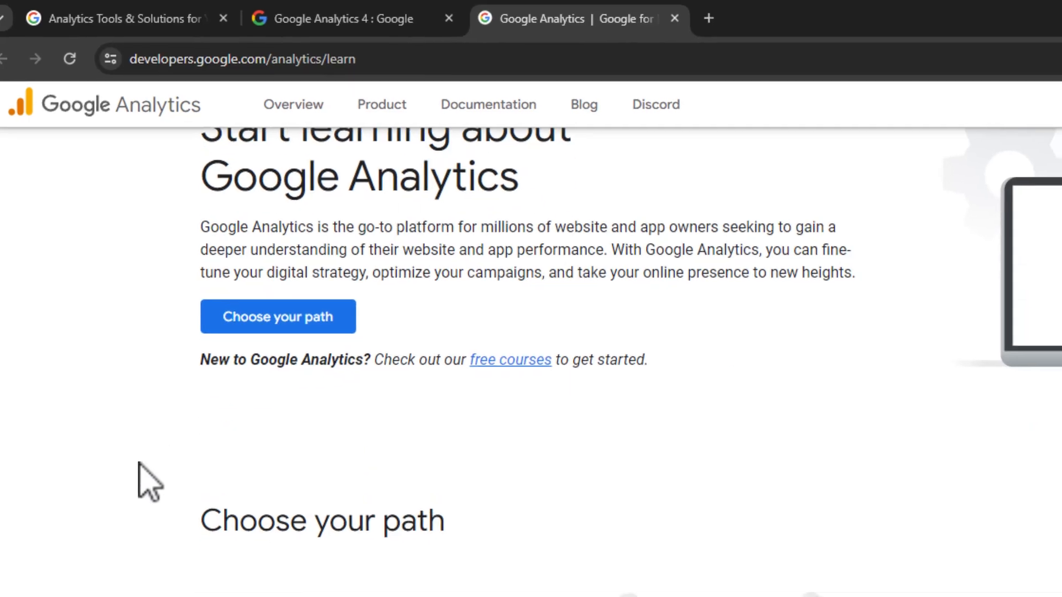
scroll(139, 465, "down", 2)
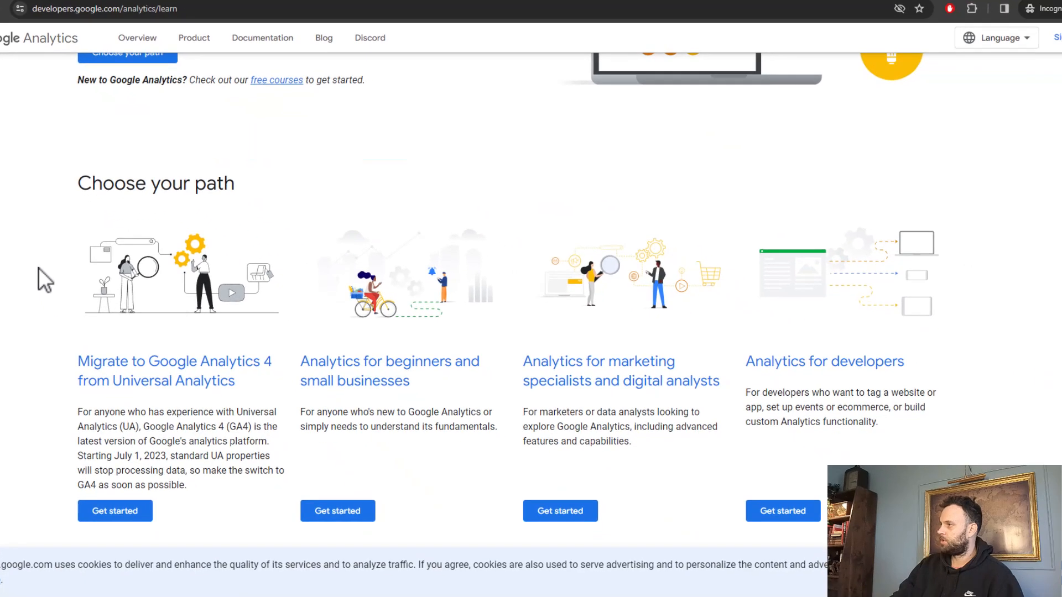
scroll(38, 268, "down", 1)
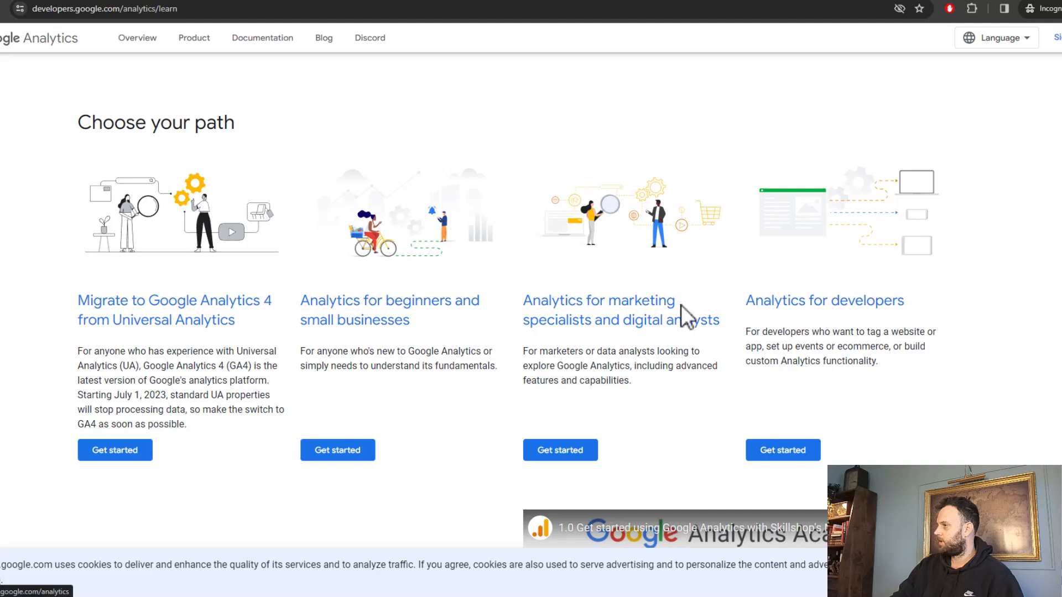
scroll(1030, 371, "down", 3)
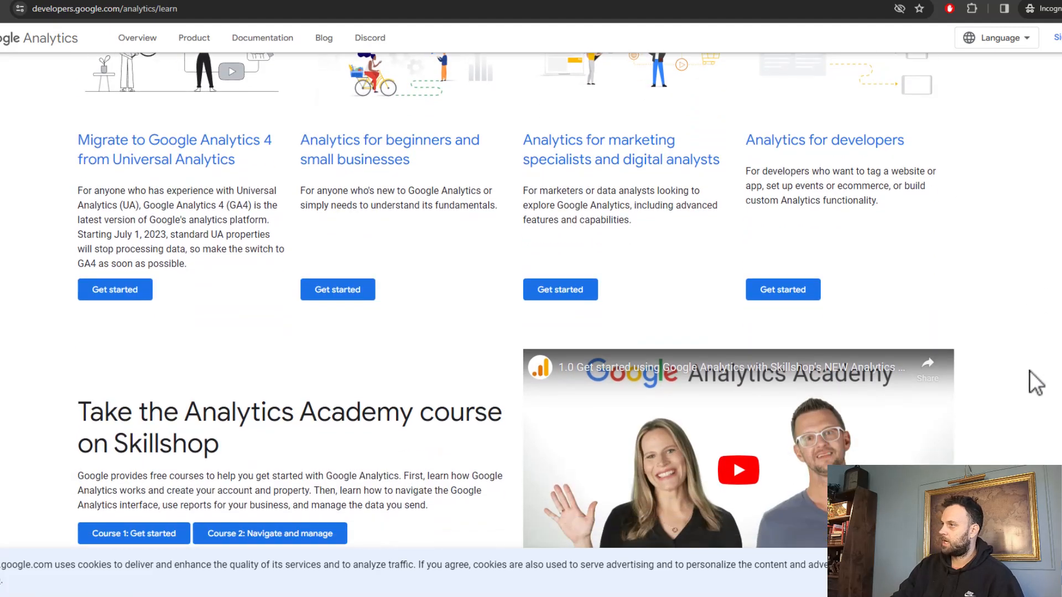
scroll(1030, 371, "down", 3)
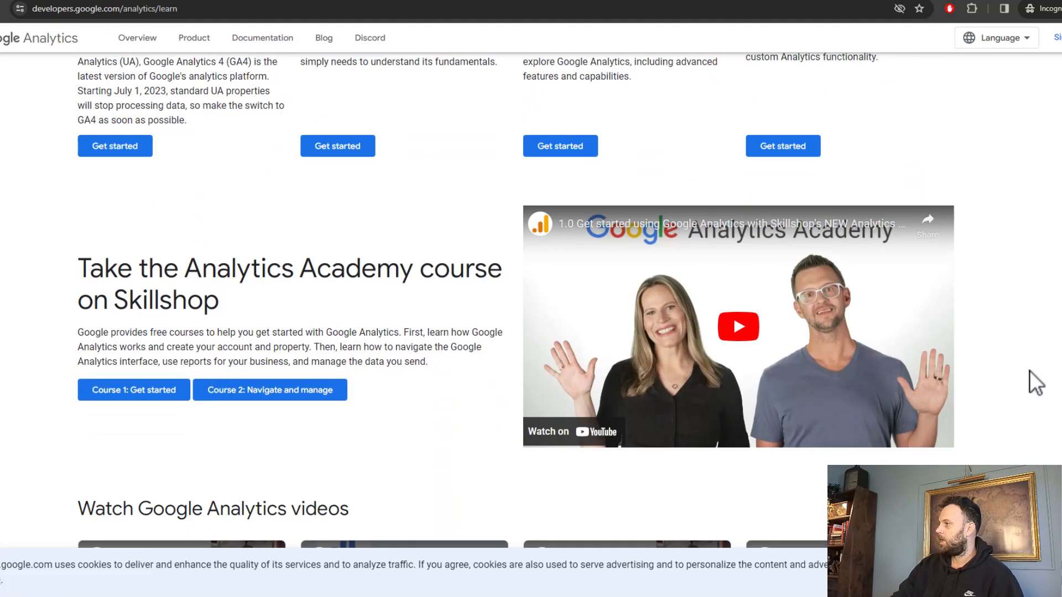
scroll(1030, 371, "down", 4)
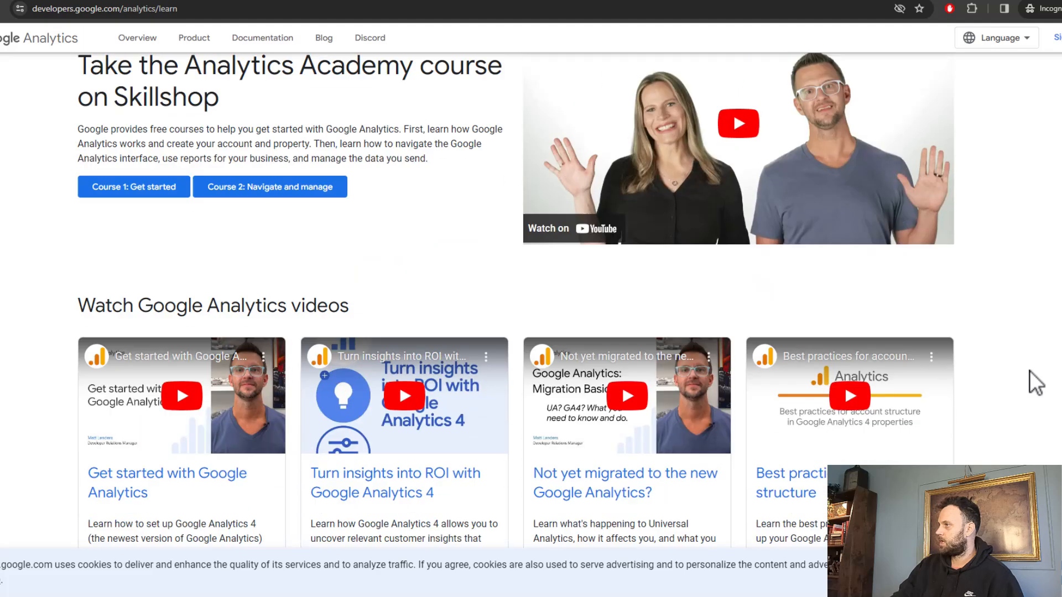
scroll(1030, 371, "down", 2)
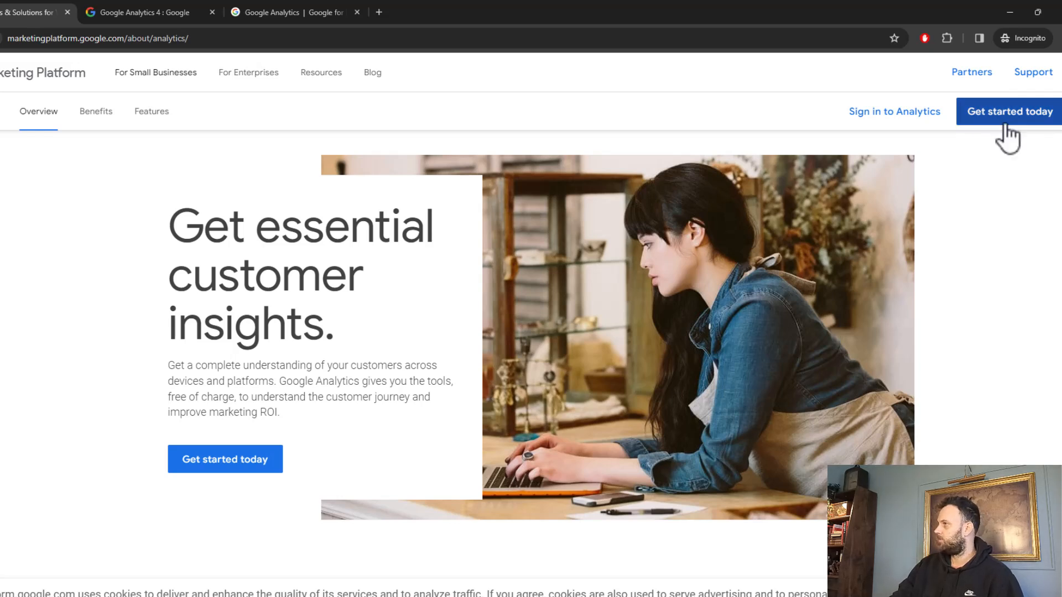
Sign in to Analytics from the overview page and start measuring to open the account creation form
left_click(895, 113)
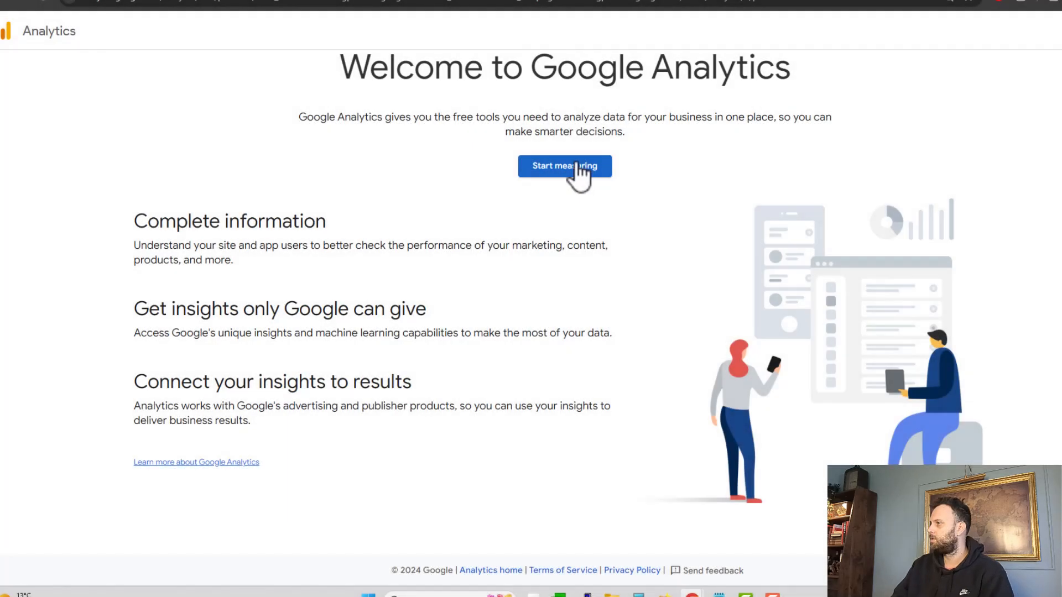
left_click(576, 166)
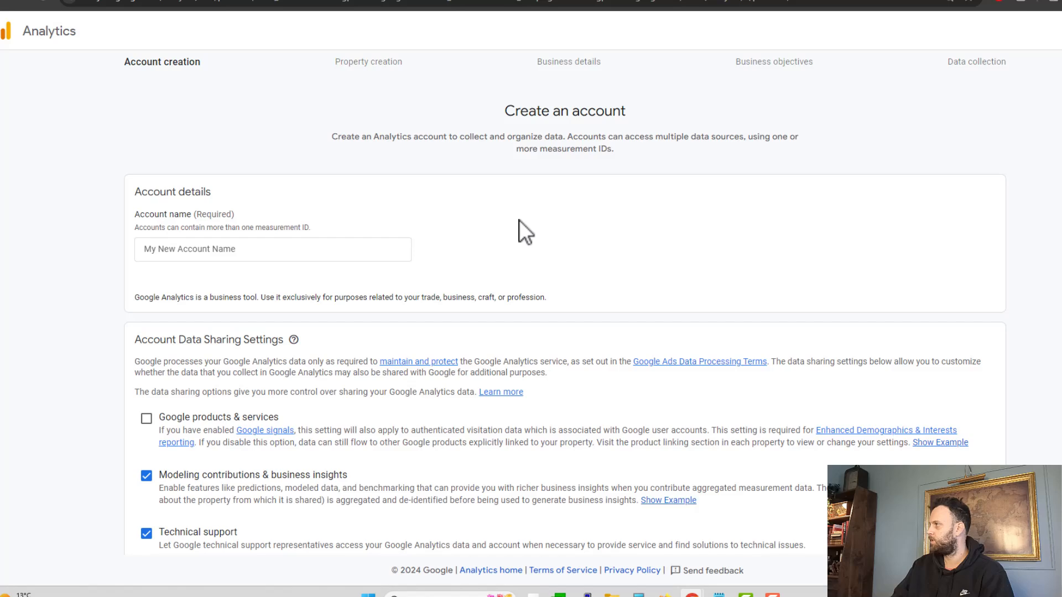
scroll(513, 230, "up", 1)
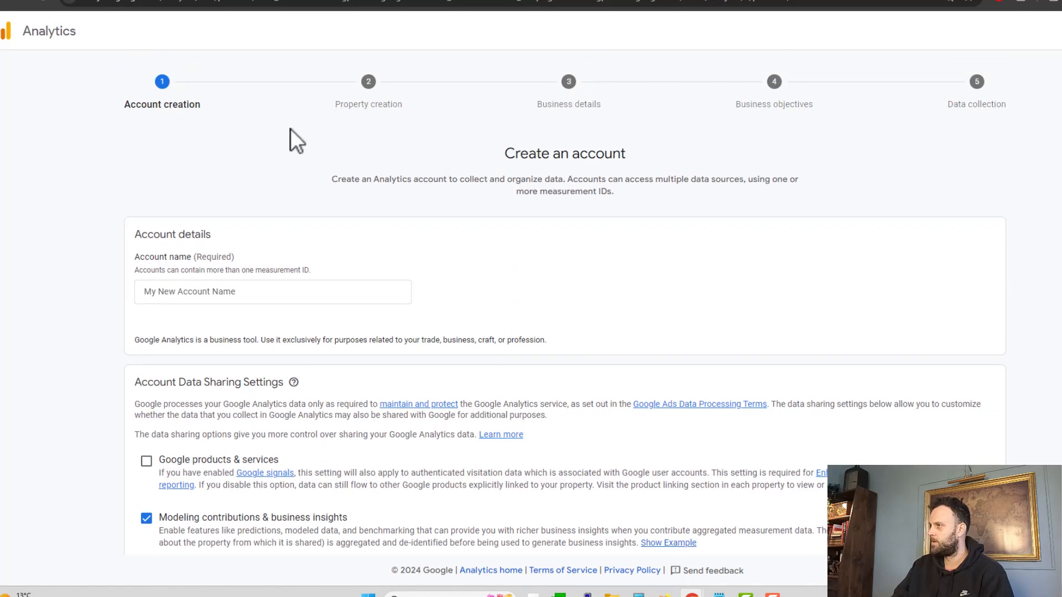
Name the new Analytics account "Website" in the account details
scroll(537, 172, "down", 2)
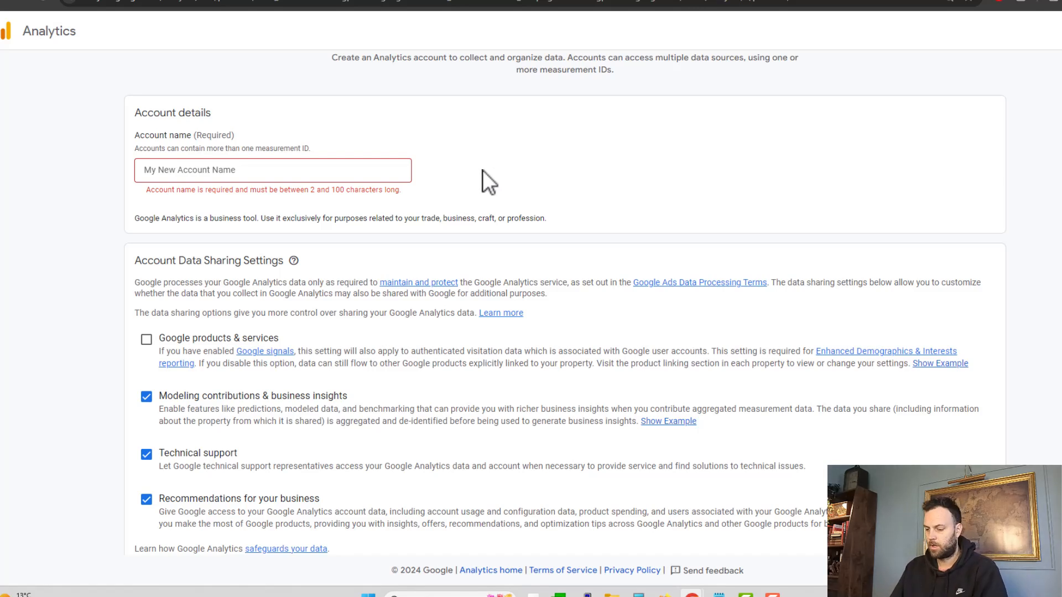
left_click(328, 168)
type("W")
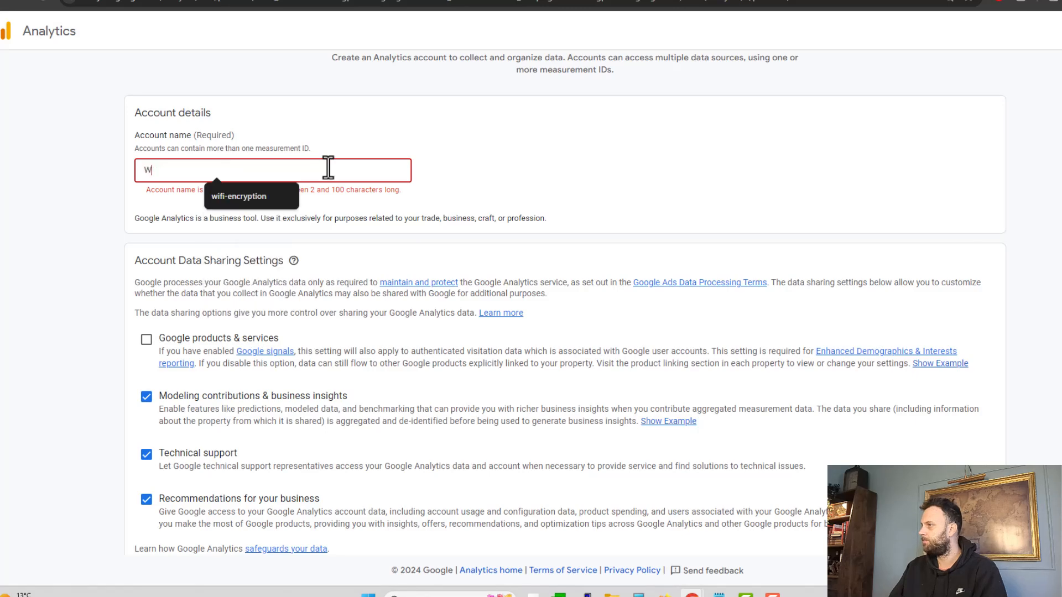
type("ebsite")
Check the Google products & services example, enable that data sharing option, and continue to property creation
scroll(550, 333, "down", 2)
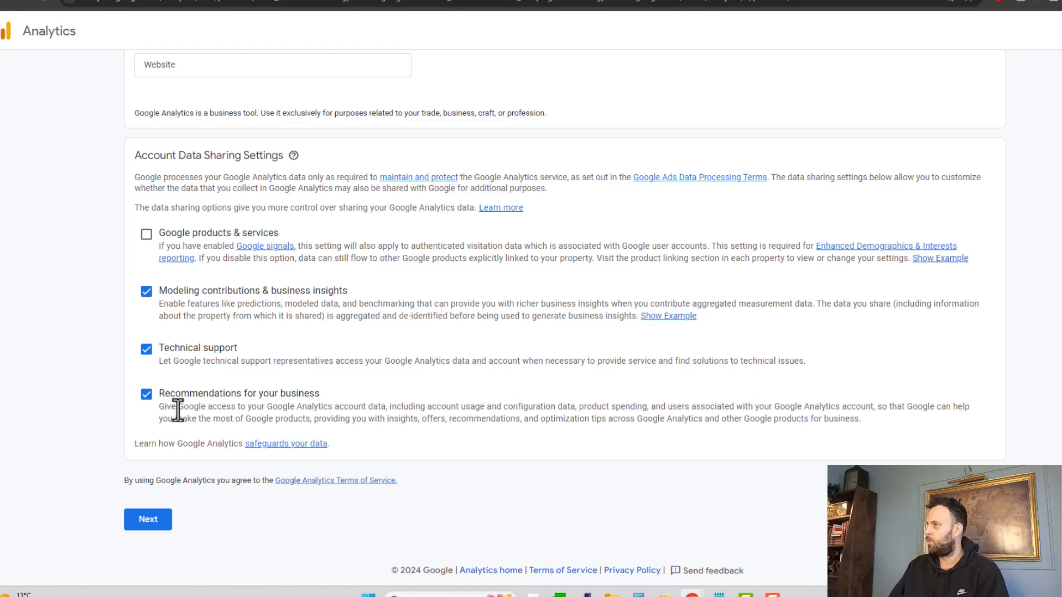
left_click(923, 259)
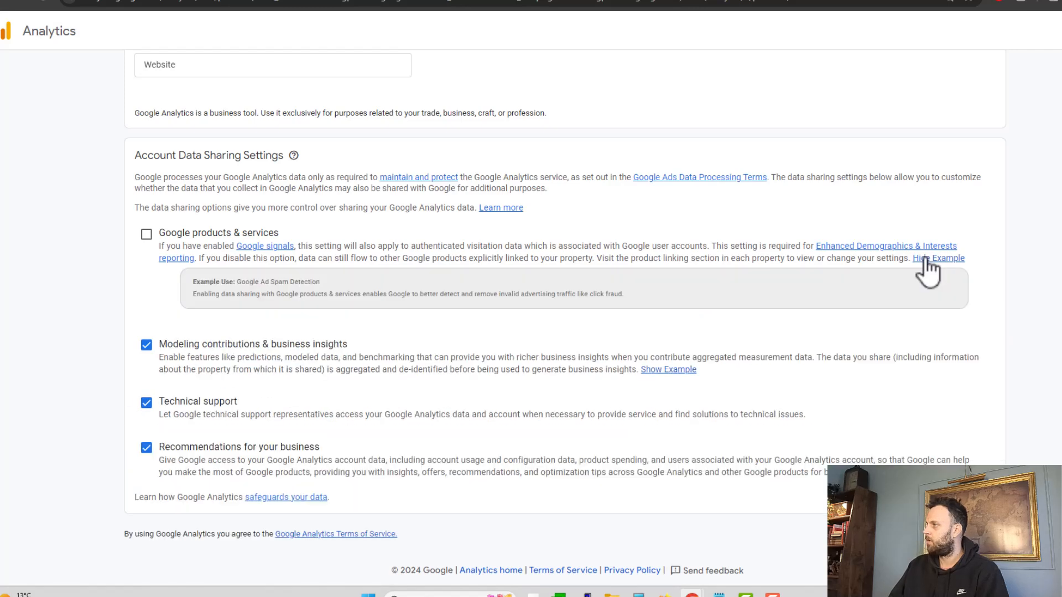
left_click(923, 259)
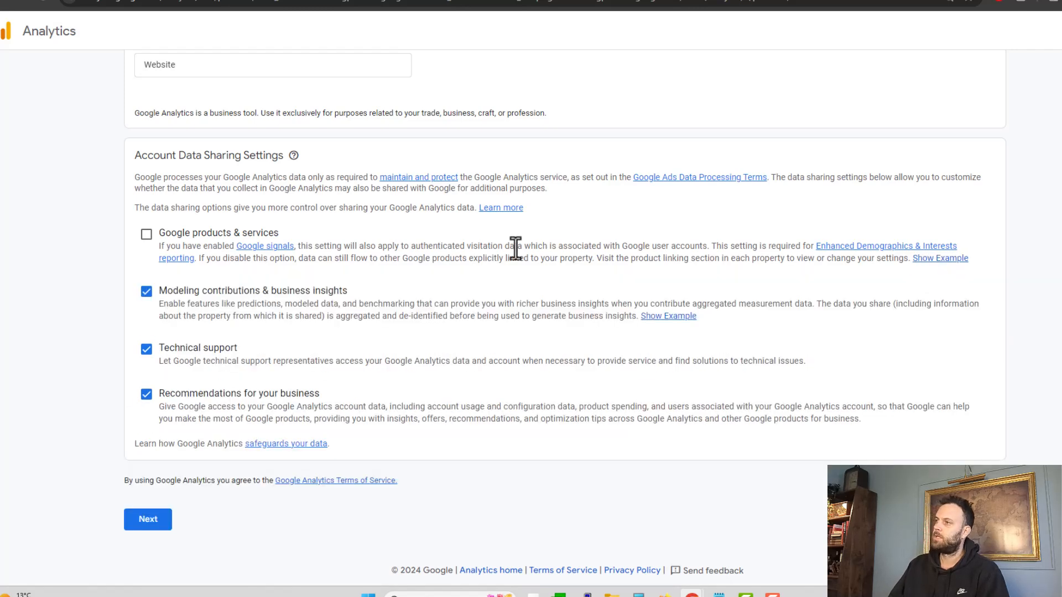
left_click(146, 234)
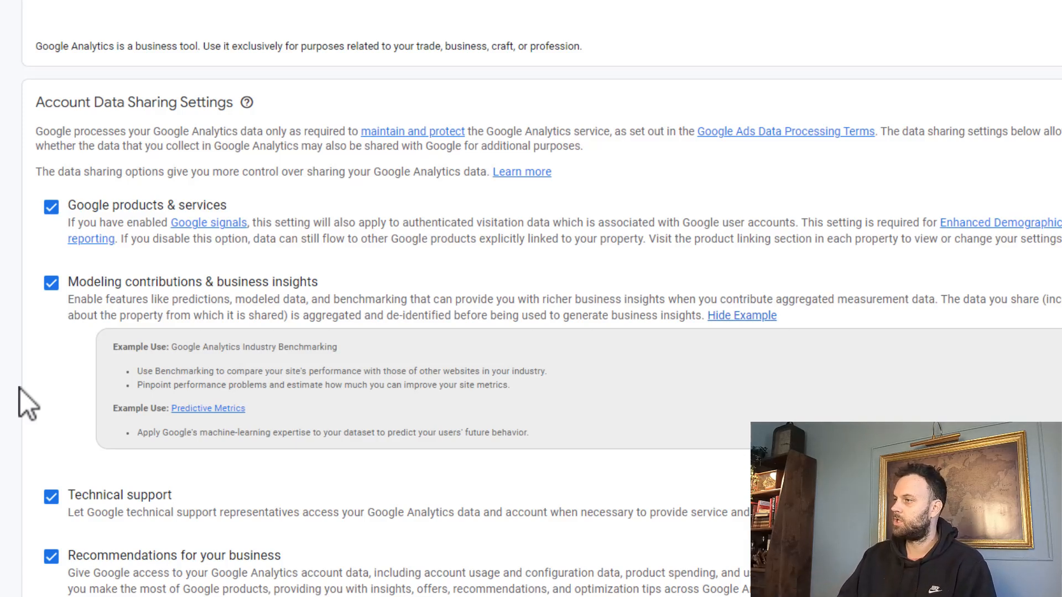
scroll(9, 380, "down", 3)
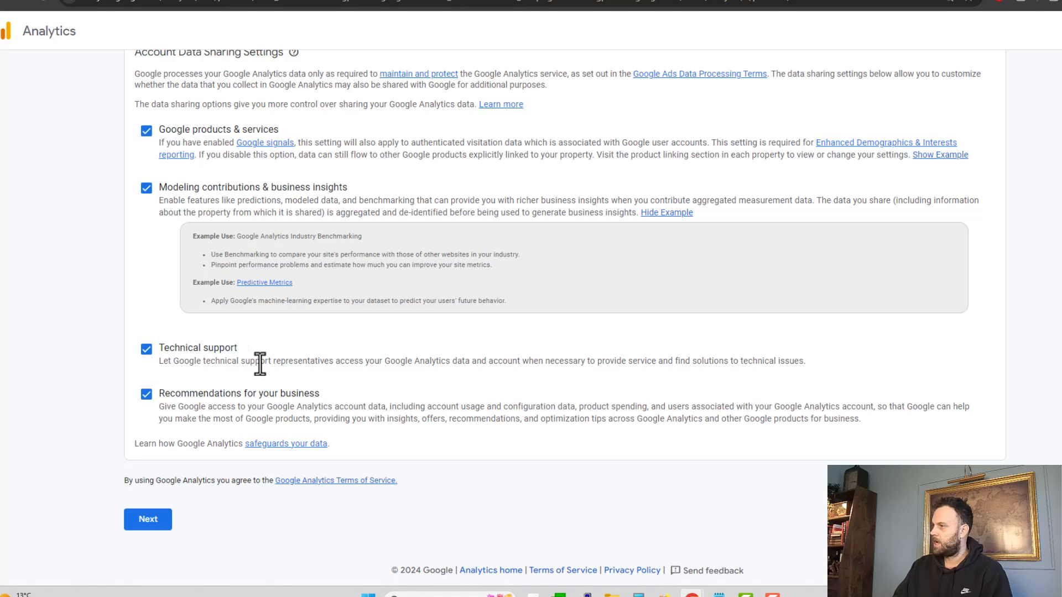
left_click(155, 522)
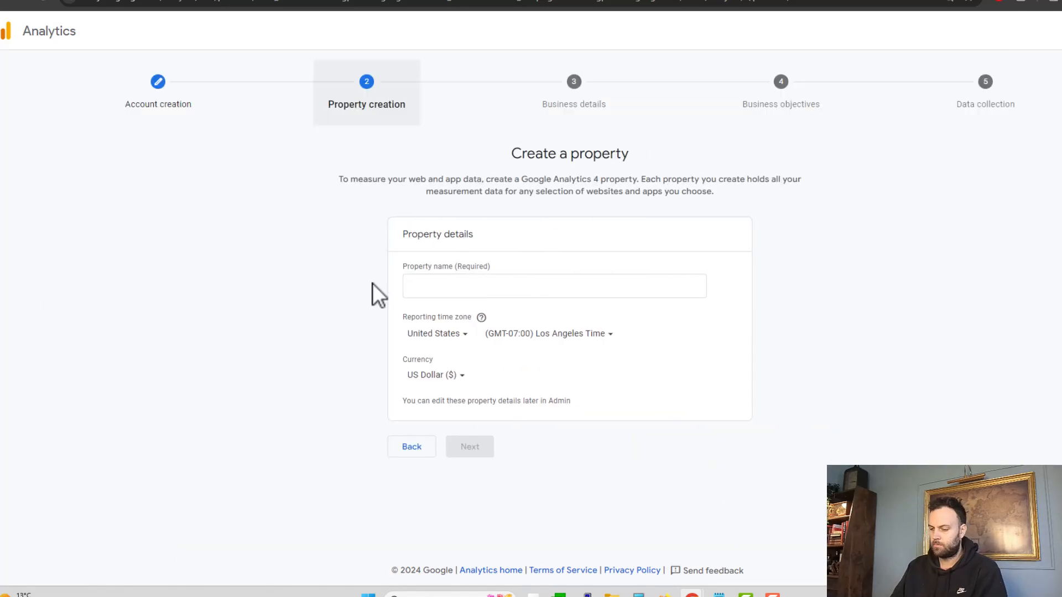
Name the property "Website" and continue past the business details to the business objectives
left_click(542, 286)
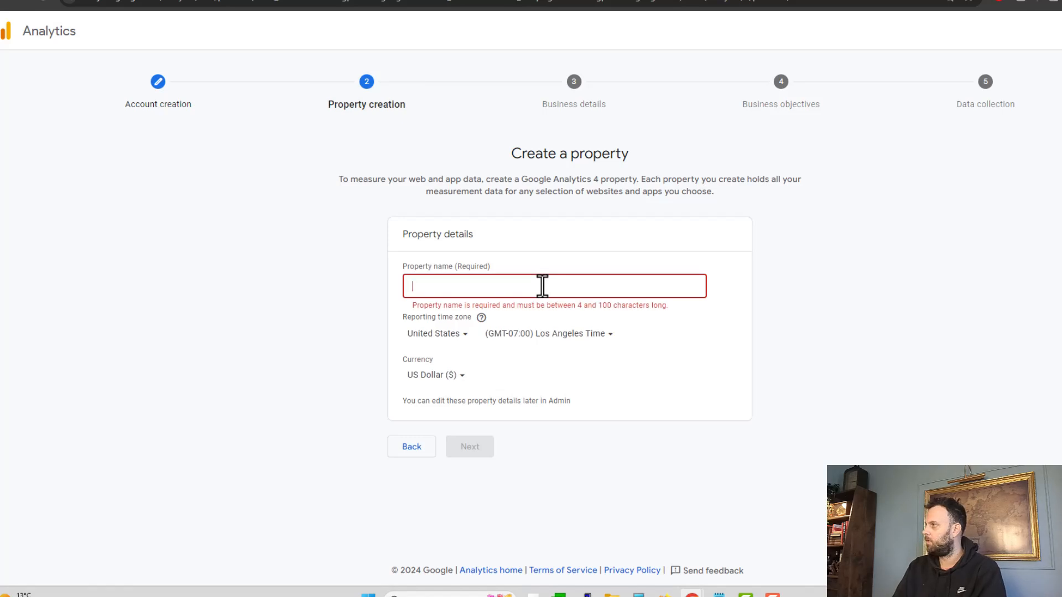
type("Webs")
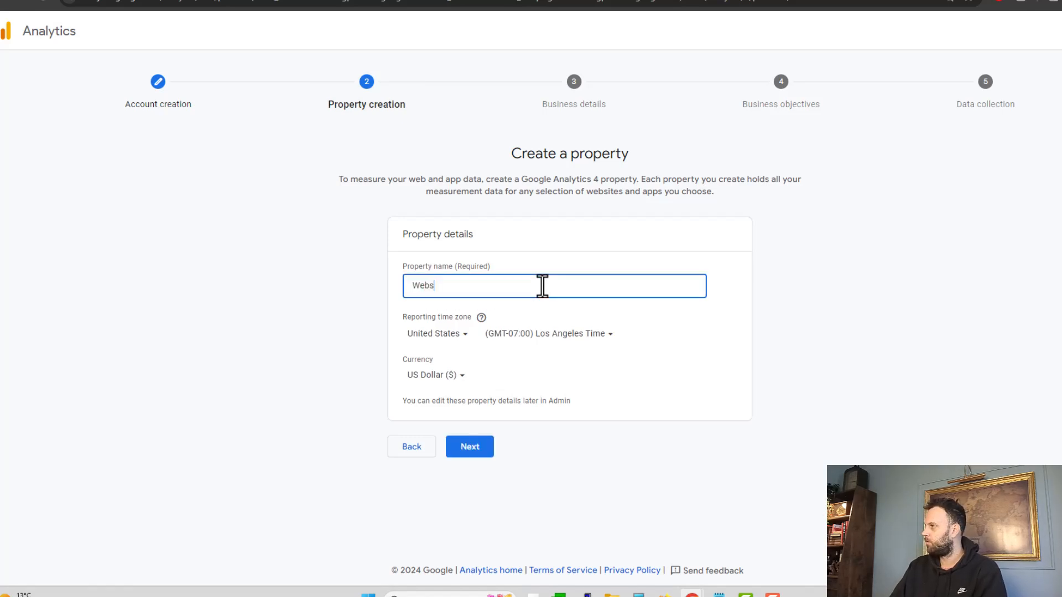
type("ite")
key("Return")
left_click(478, 475)
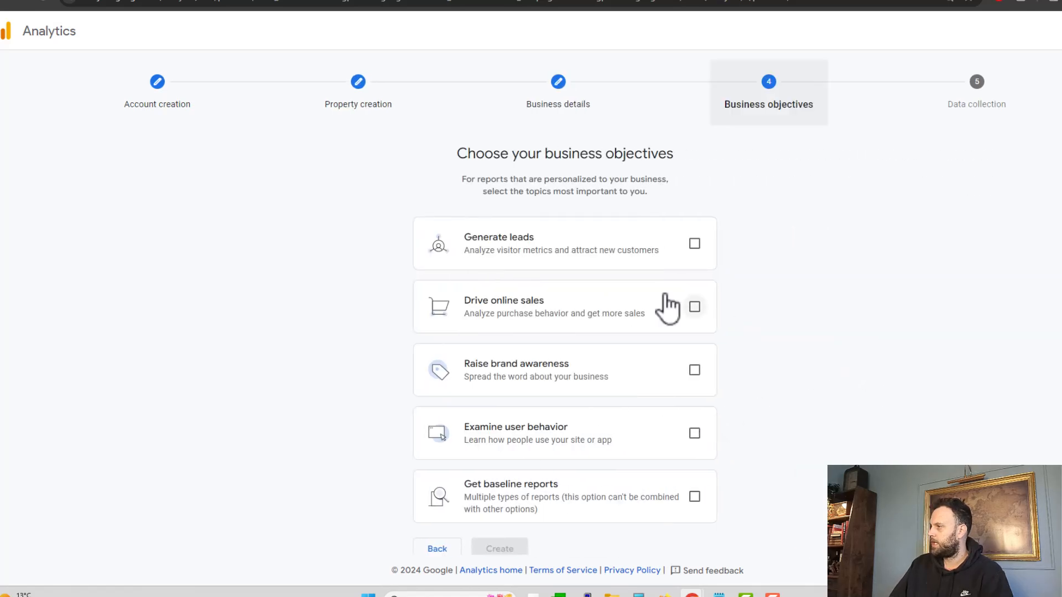
Choose Generate leads and Examine user behavior as business objectives and submit the account for creation
scroll(745, 429, "down", 1)
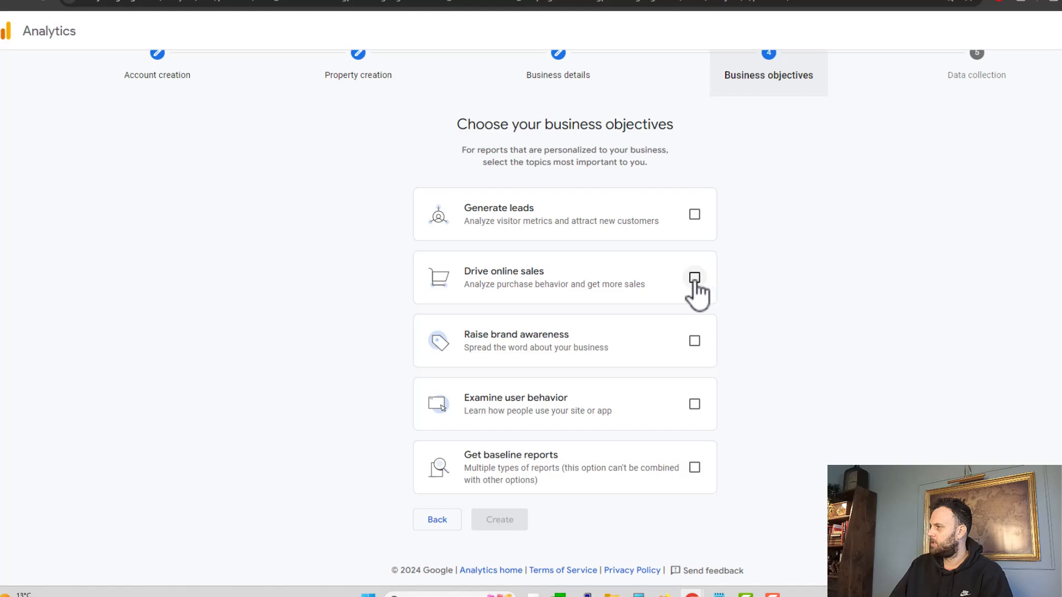
left_click(695, 216)
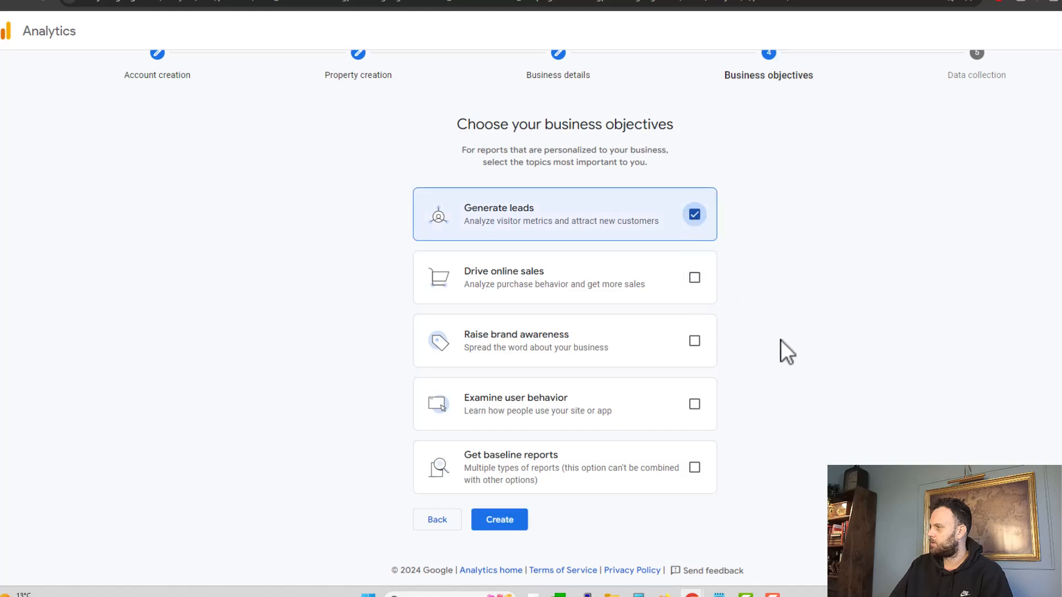
left_click(694, 404)
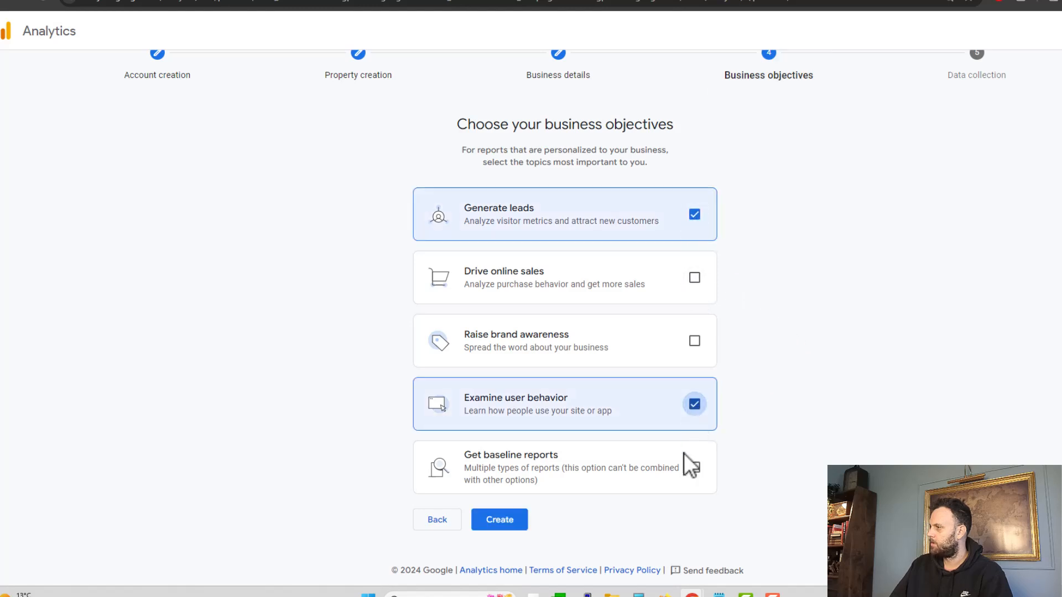
left_click(499, 521)
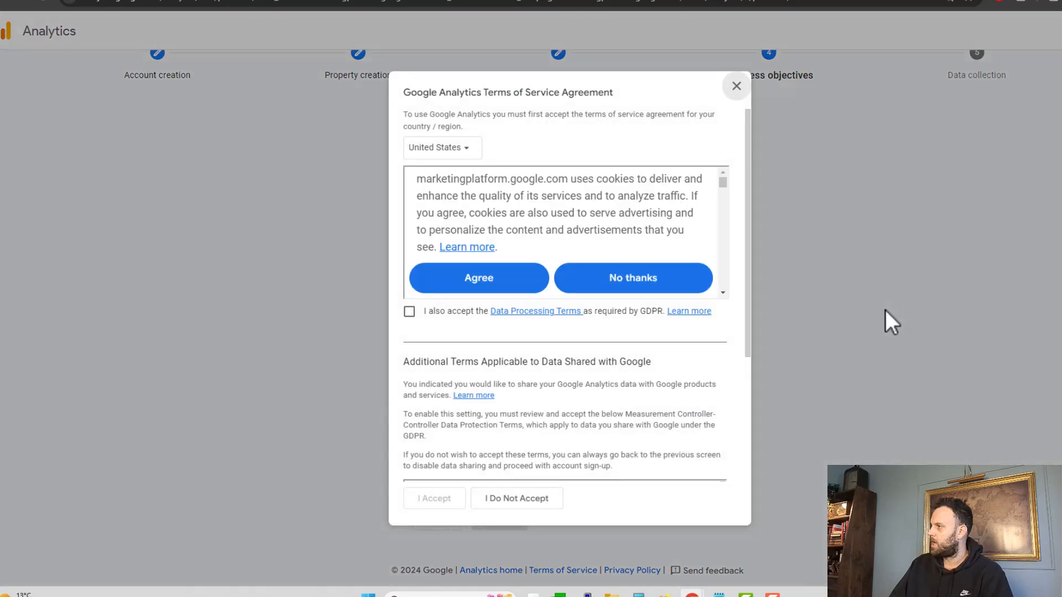
Accept the Data Processing Terms, the Measurement Controller-Controller Data Protection Terms and the cookie notice, and accept the Google Analytics Terms of Service for United States
left_click(448, 311)
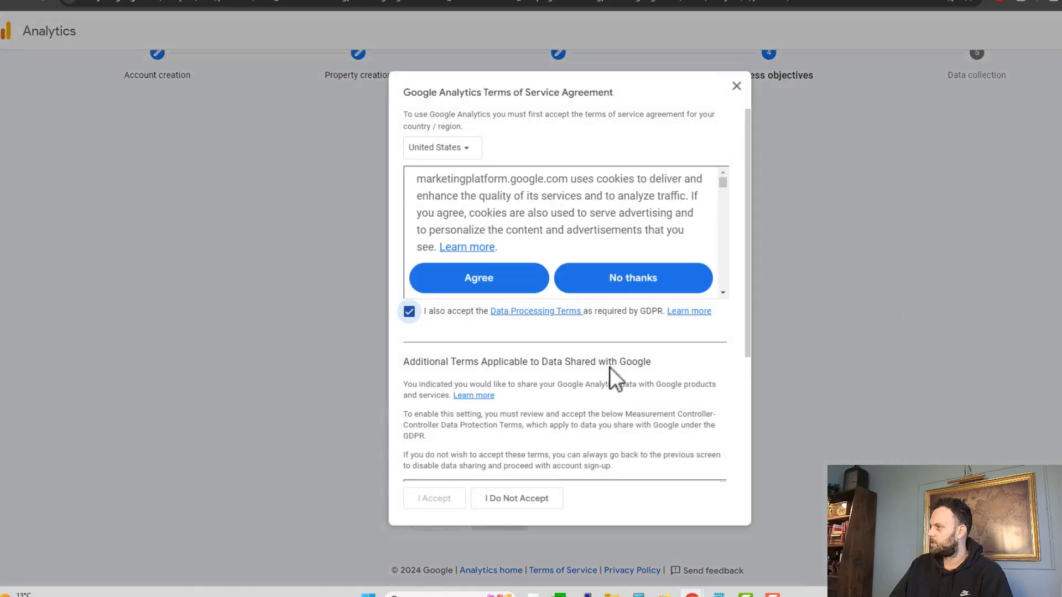
scroll(662, 380, "down", 3)
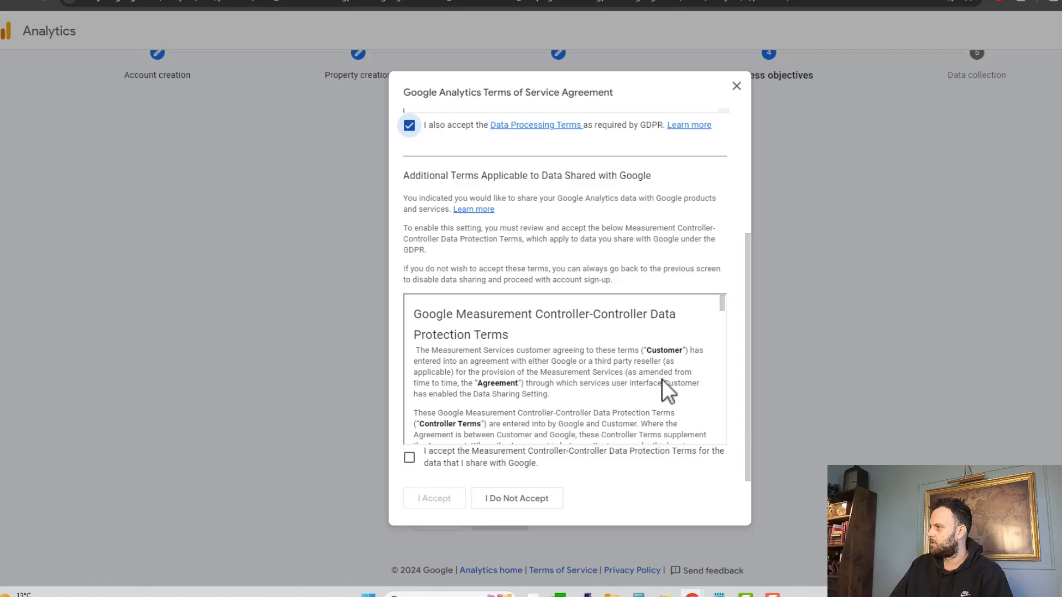
scroll(658, 380, "down", 3)
scroll(635, 383, "down", 10)
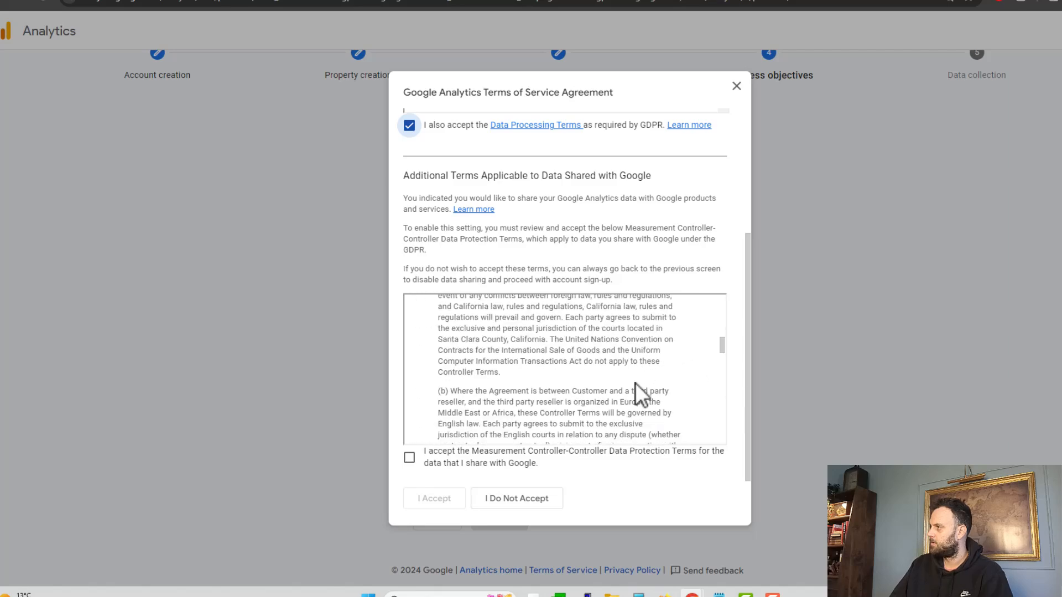
scroll(635, 382, "down", 5)
scroll(635, 383, "down", 10)
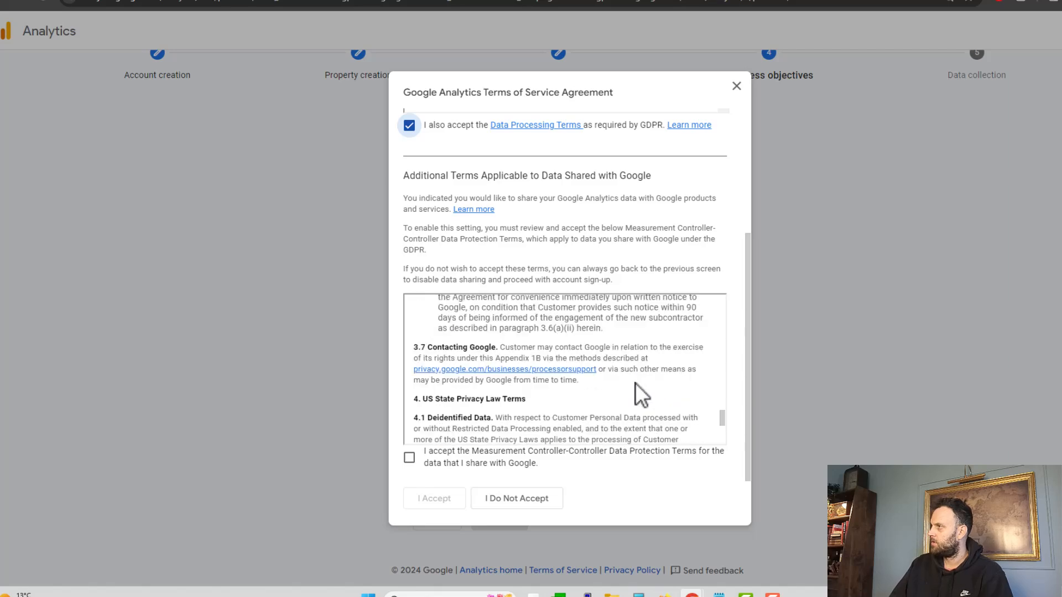
left_click(408, 460)
scroll(548, 194, "up", 3)
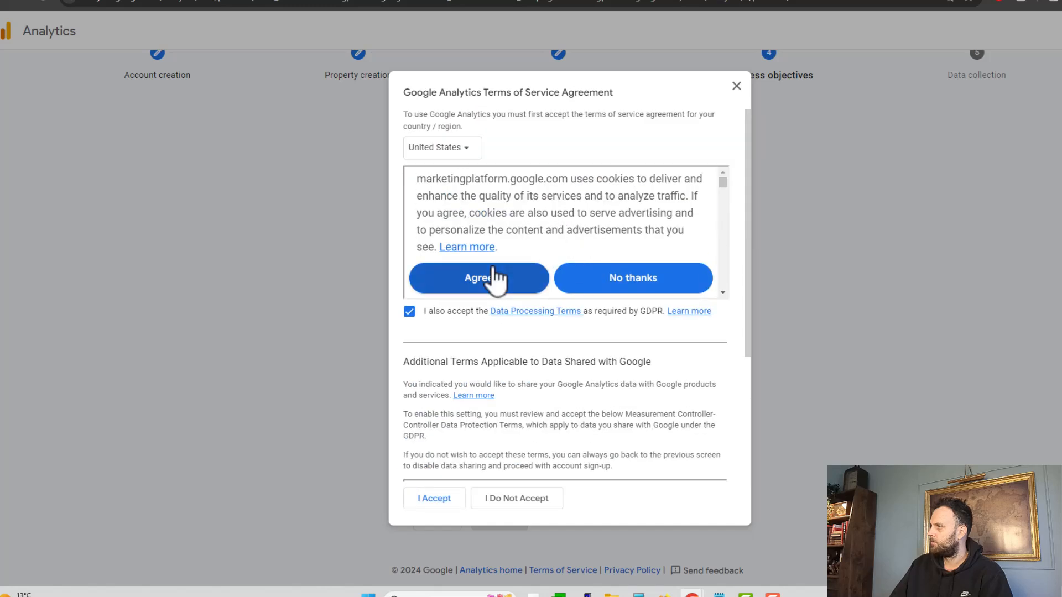
left_click(492, 283)
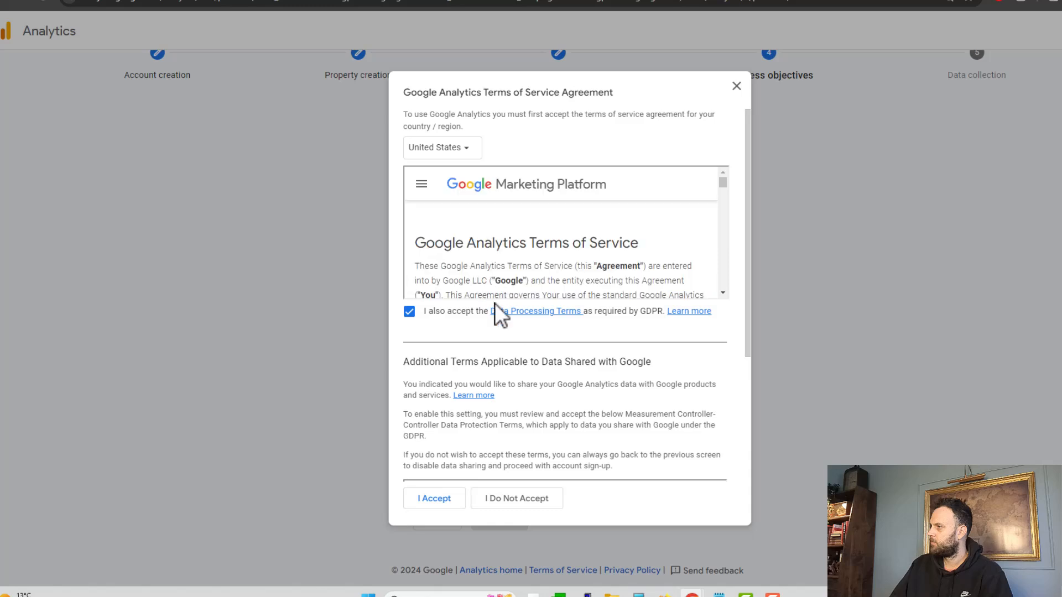
left_click(443, 503)
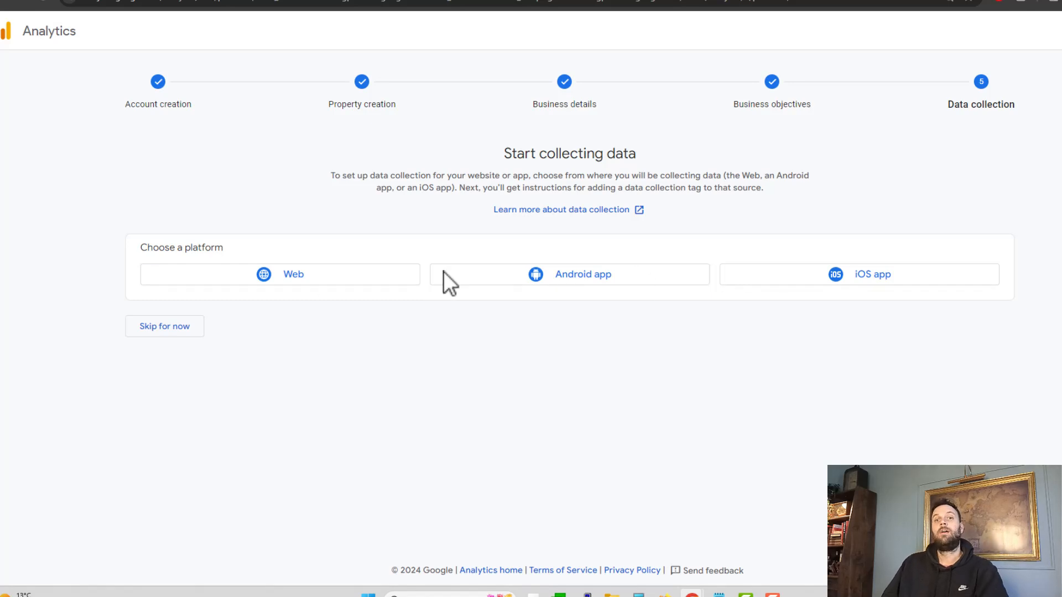
left_click(330, 282)
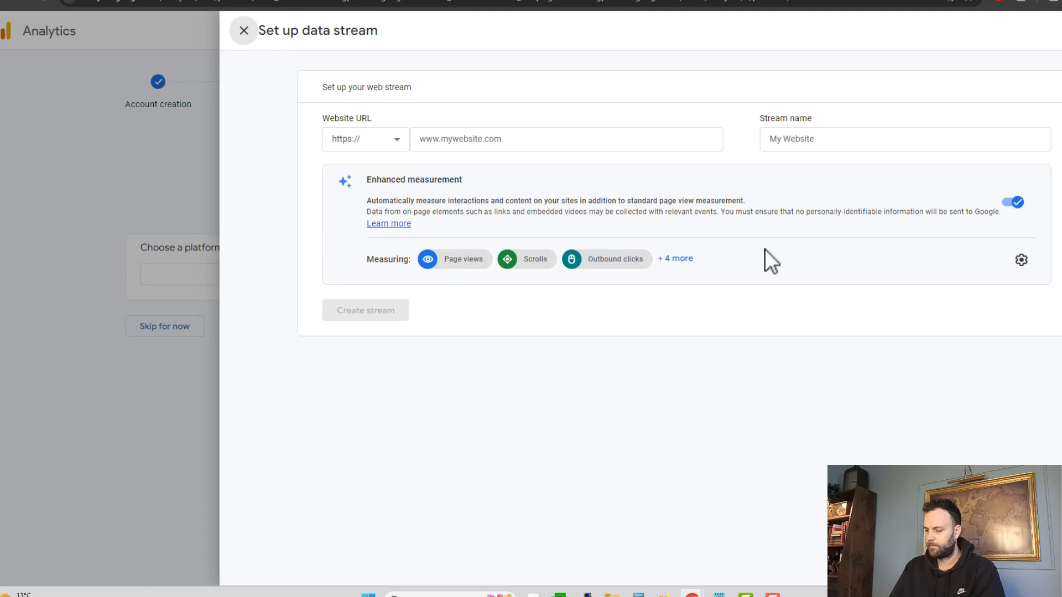
left_click(482, 140)
type("w")
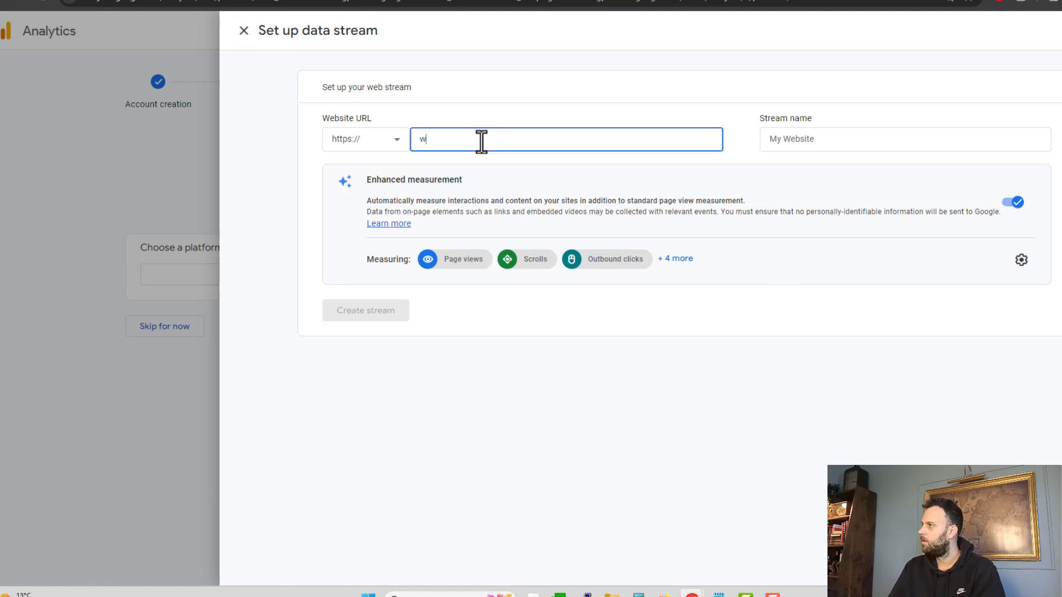
type("ww.rankrise.")
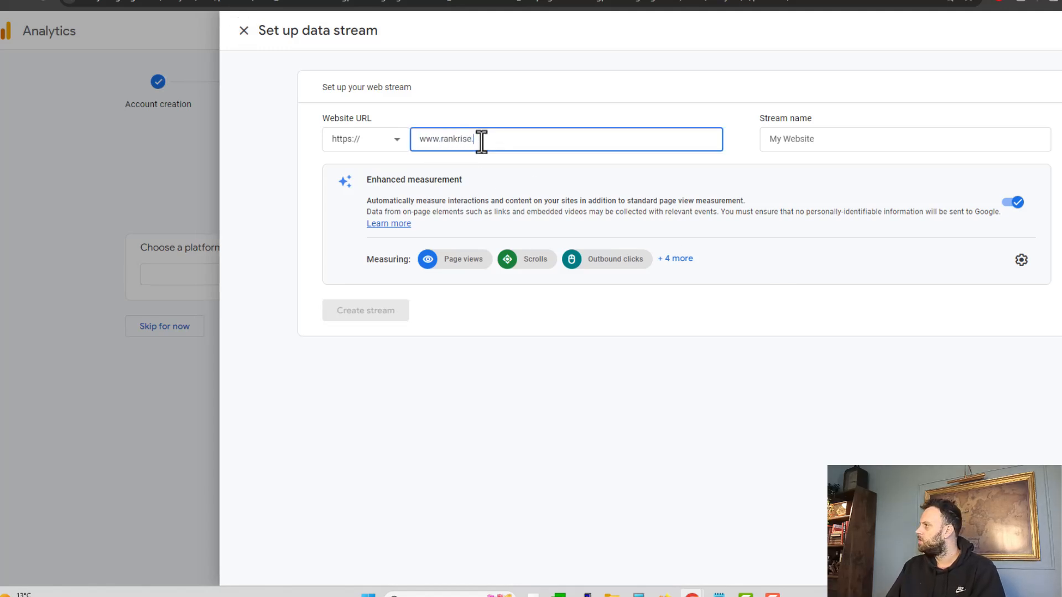
type("io")
left_click(829, 145)
type("Website")
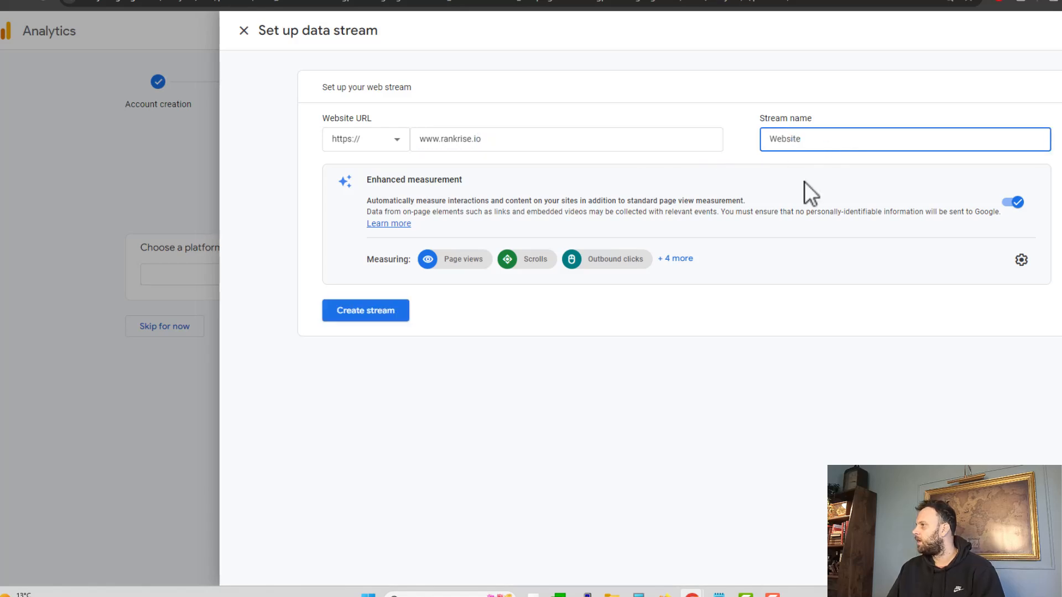
left_click(718, 117)
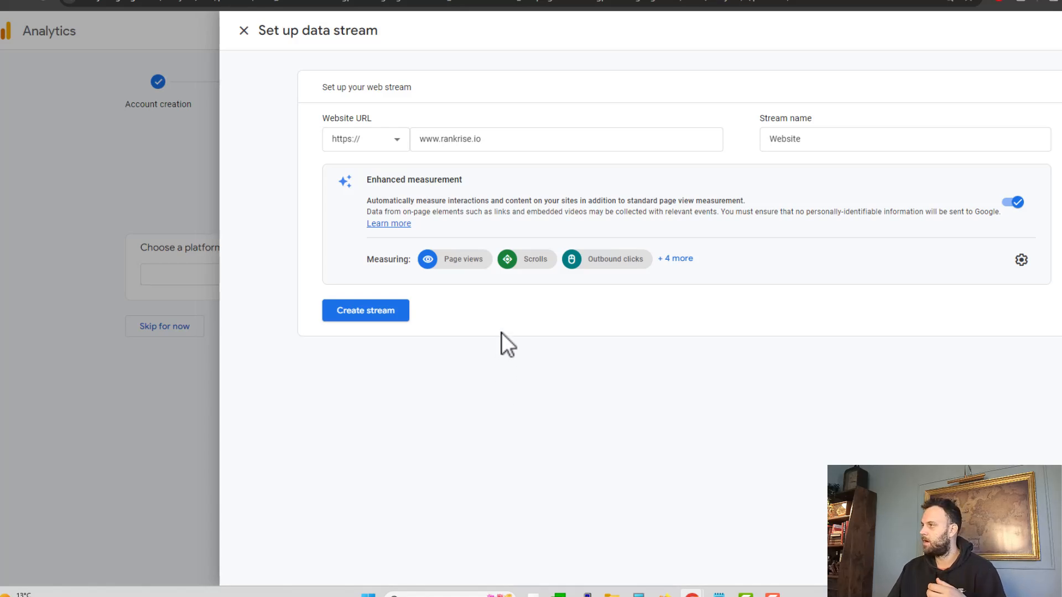
Review the enhanced measurement options, including the site search advanced settings, save them, and create the web stream
left_click(675, 259)
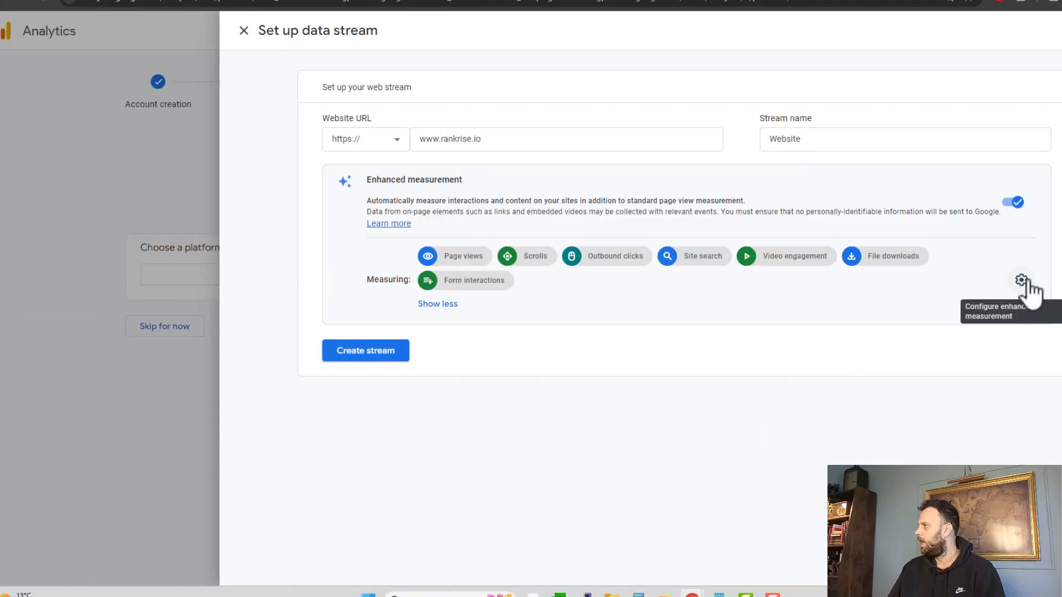
left_click(1022, 281)
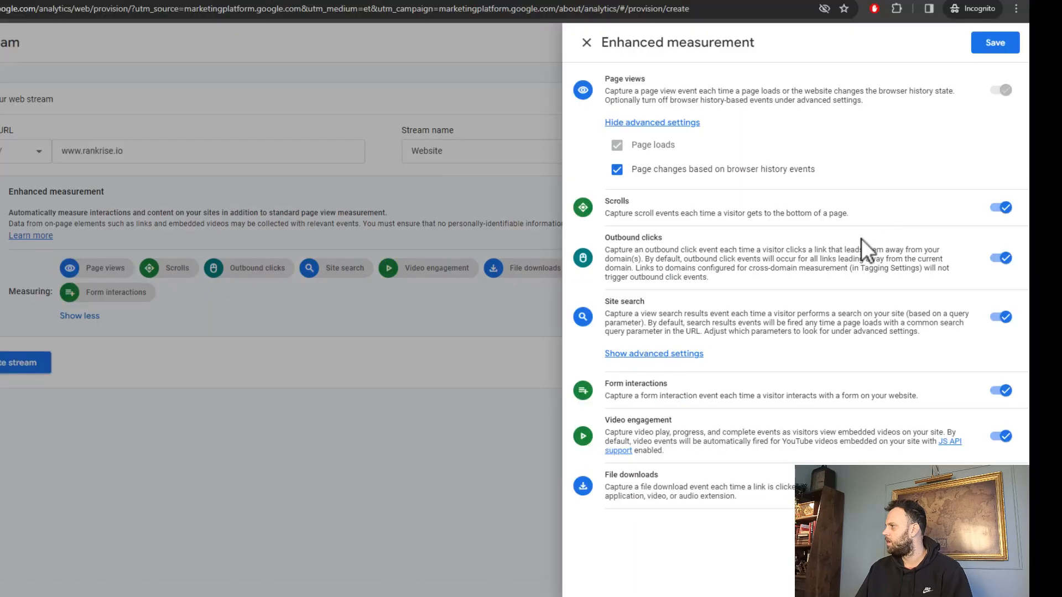
left_click(681, 356)
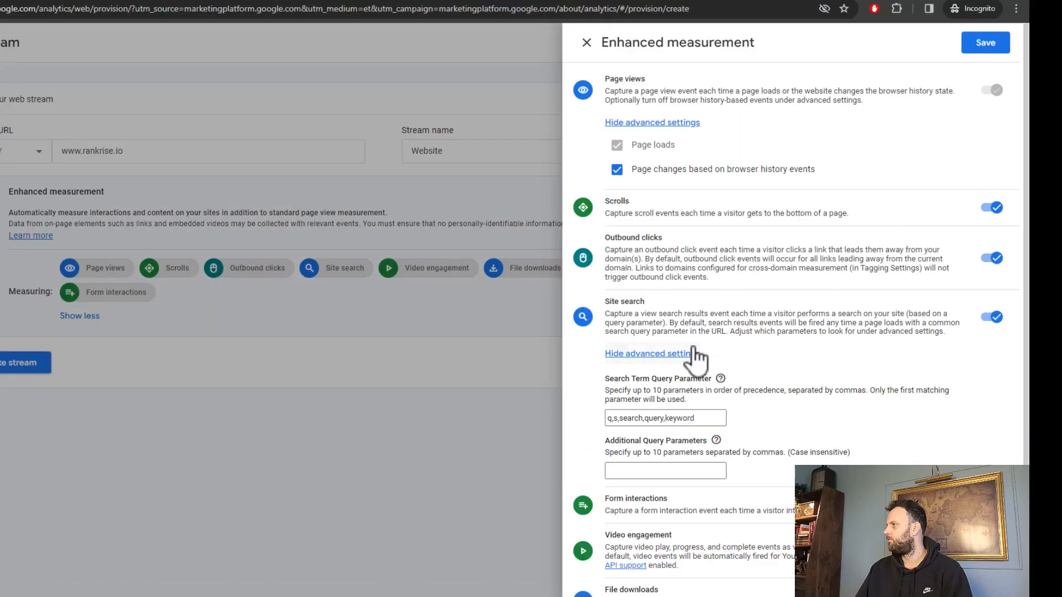
scroll(825, 313, "down", 1)
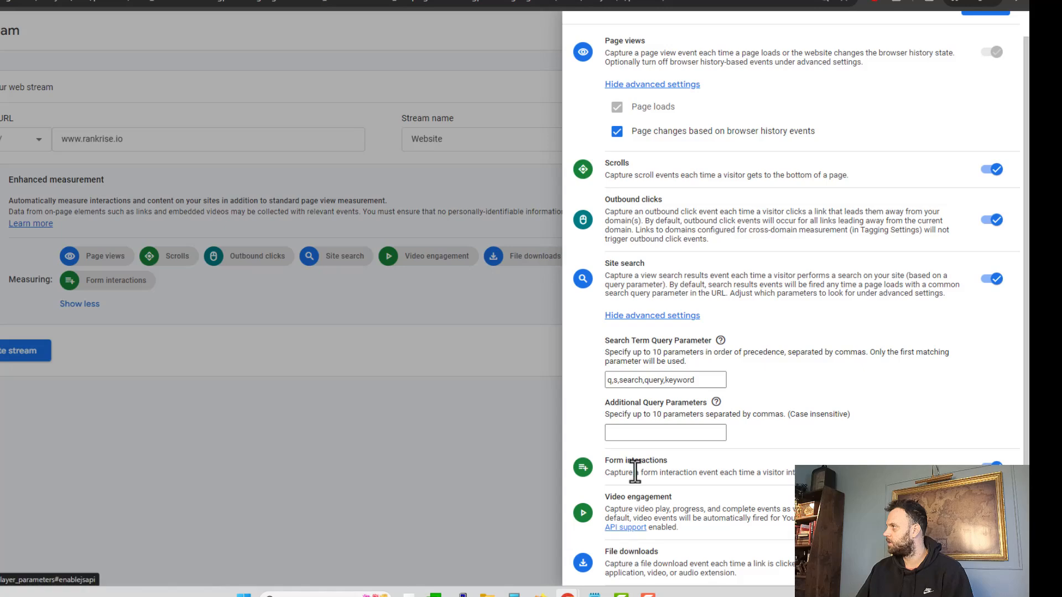
scroll(896, 285, "up", 1)
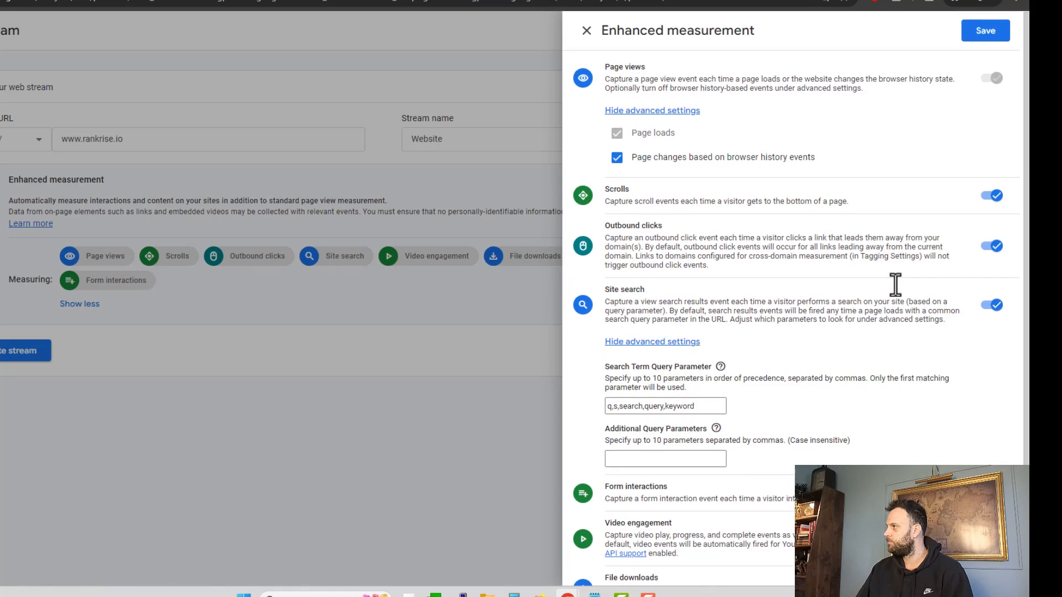
left_click(986, 31)
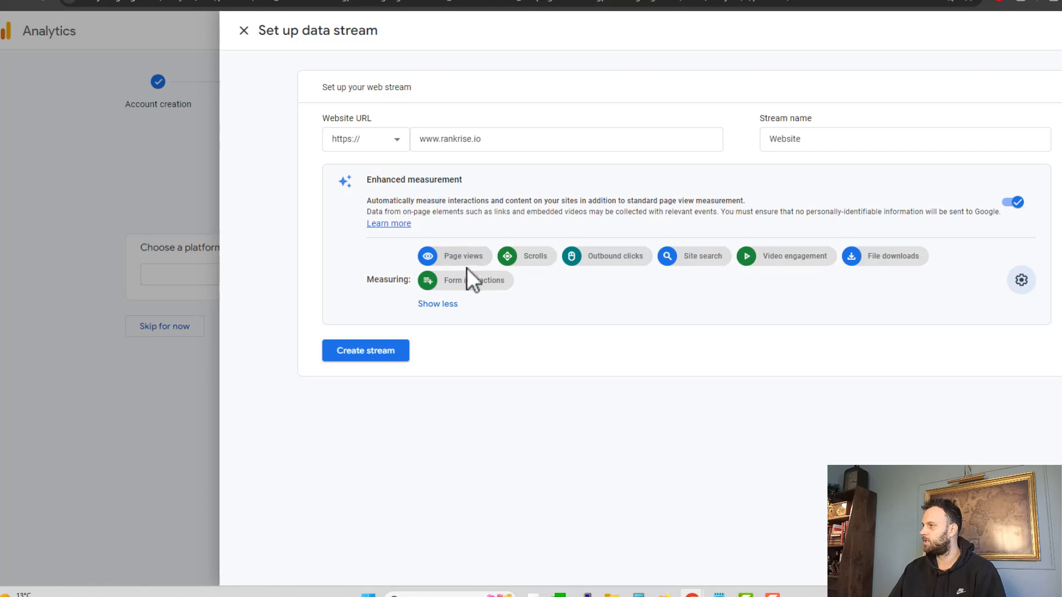
left_click(369, 354)
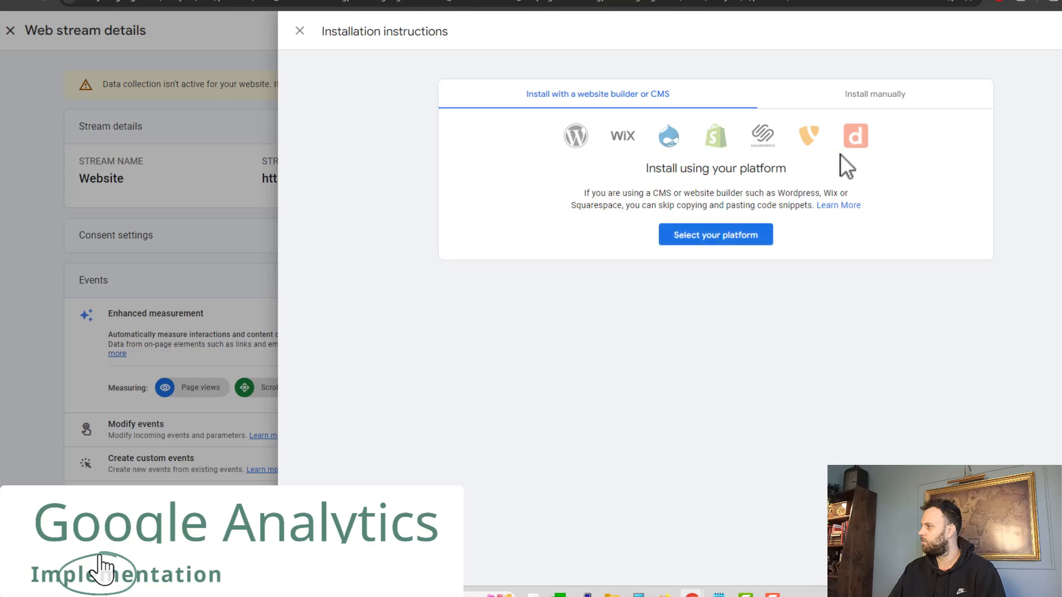
View the list of supported website platforms and search the WordPress plugin directory for "google analytics"
left_click(722, 241)
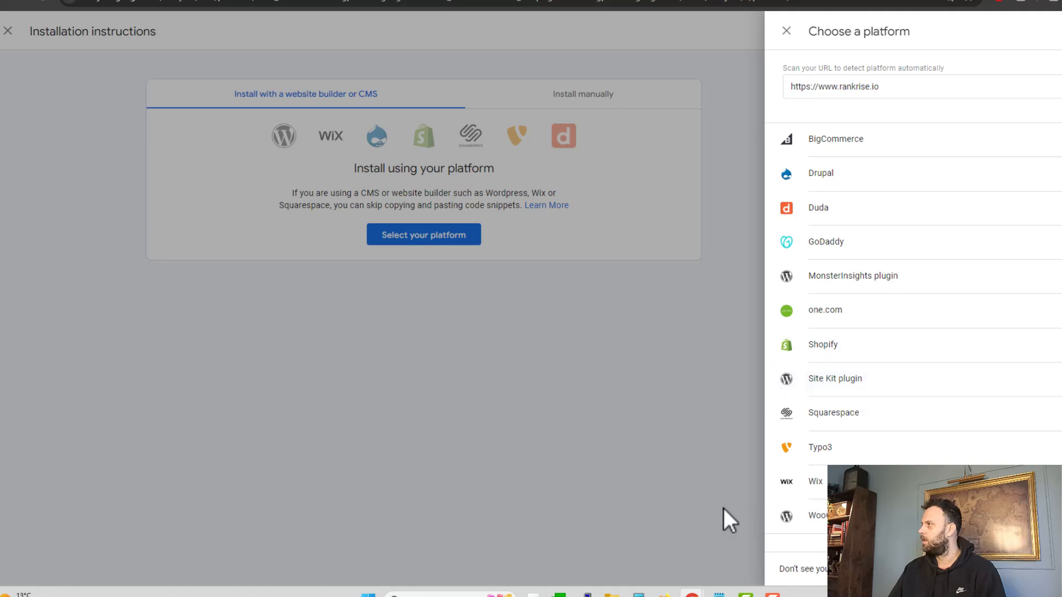
mouse_move(692, 593)
left_click(648, 558)
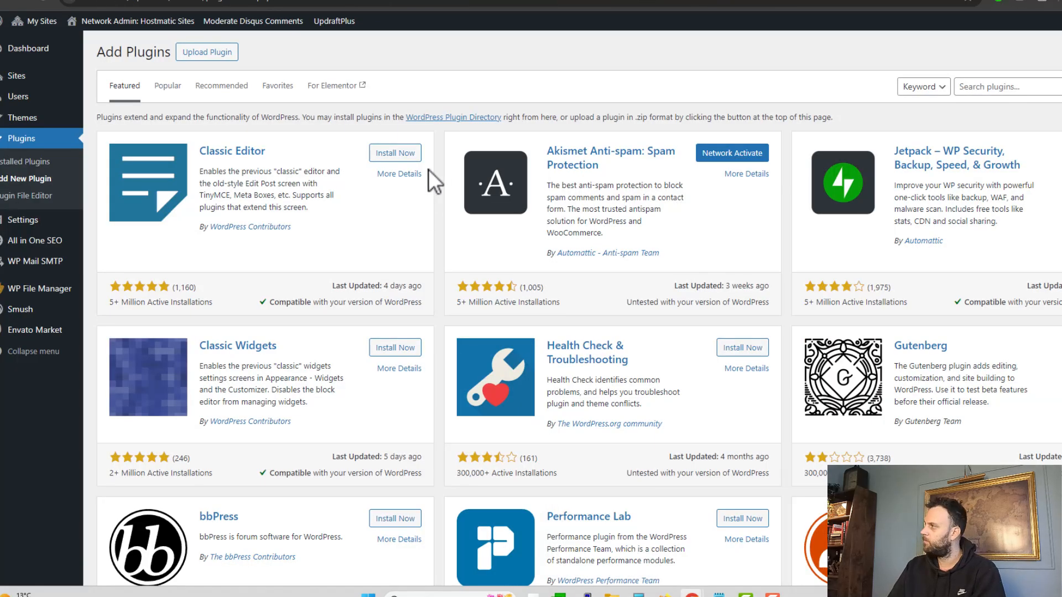
left_click(998, 89)
type("google analytics")
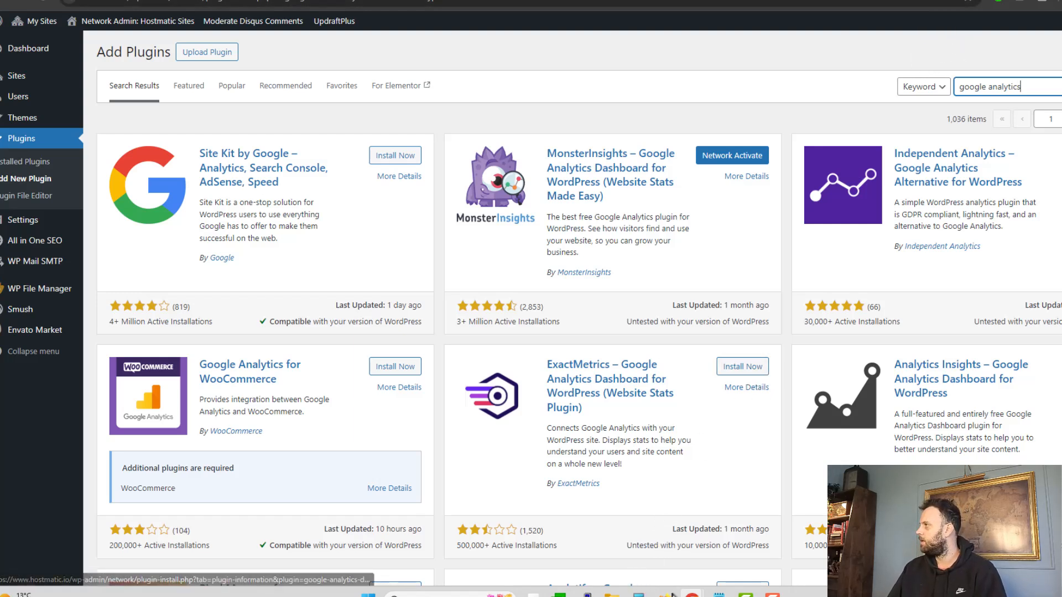
mouse_move(691, 594)
left_click(775, 540)
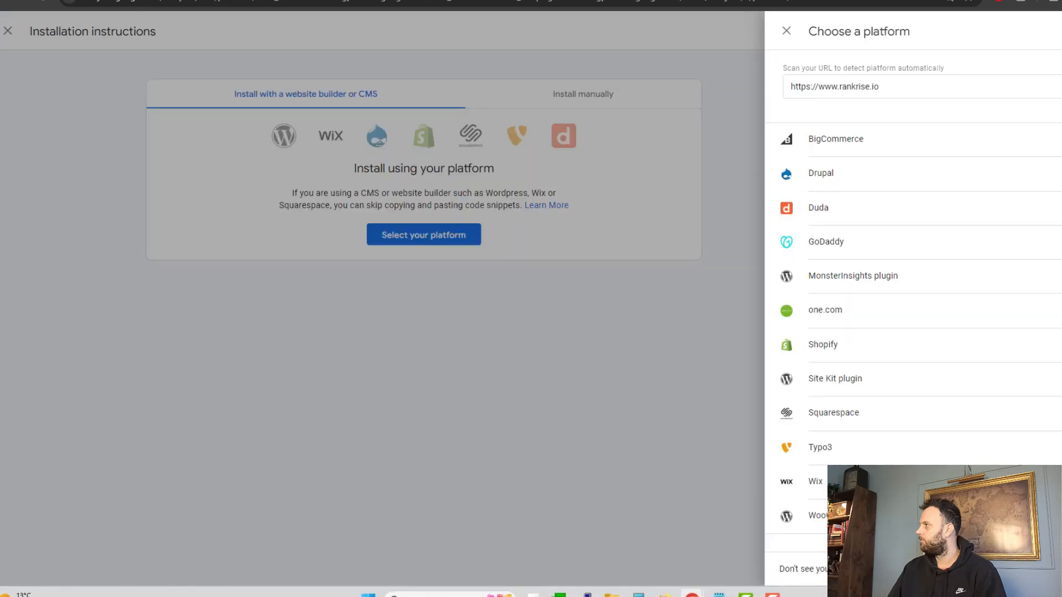
Close the platform list and copy the Google tag code from the manual installation instructions
left_click(788, 32)
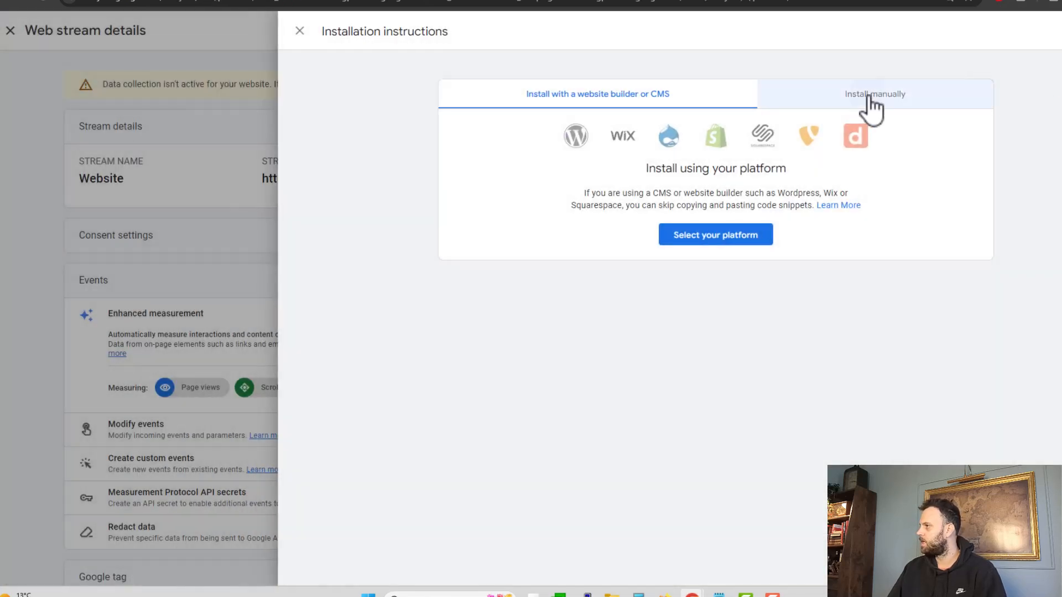
left_click(869, 98)
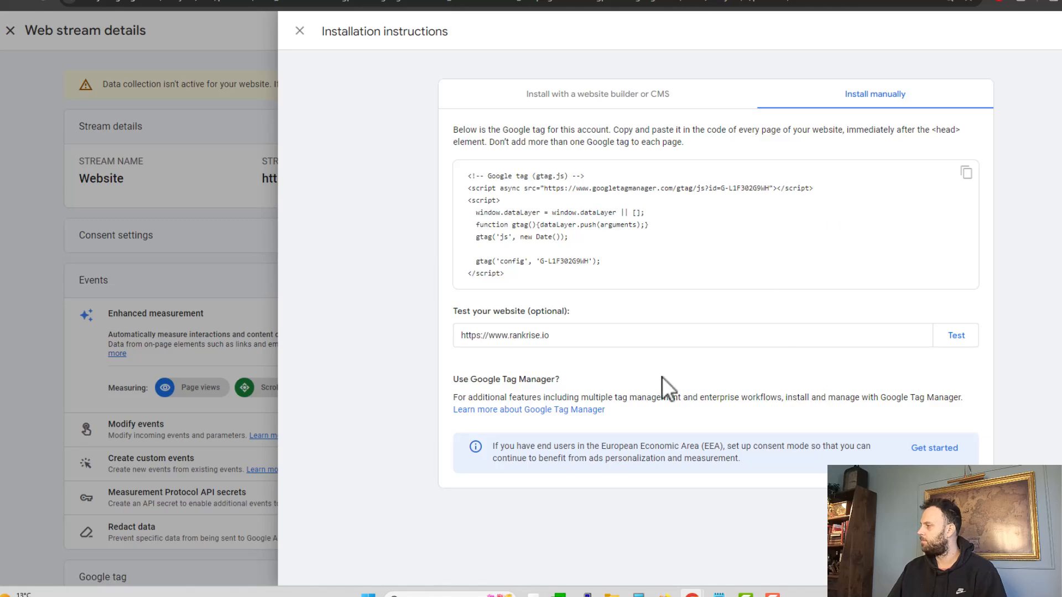
left_click(966, 173)
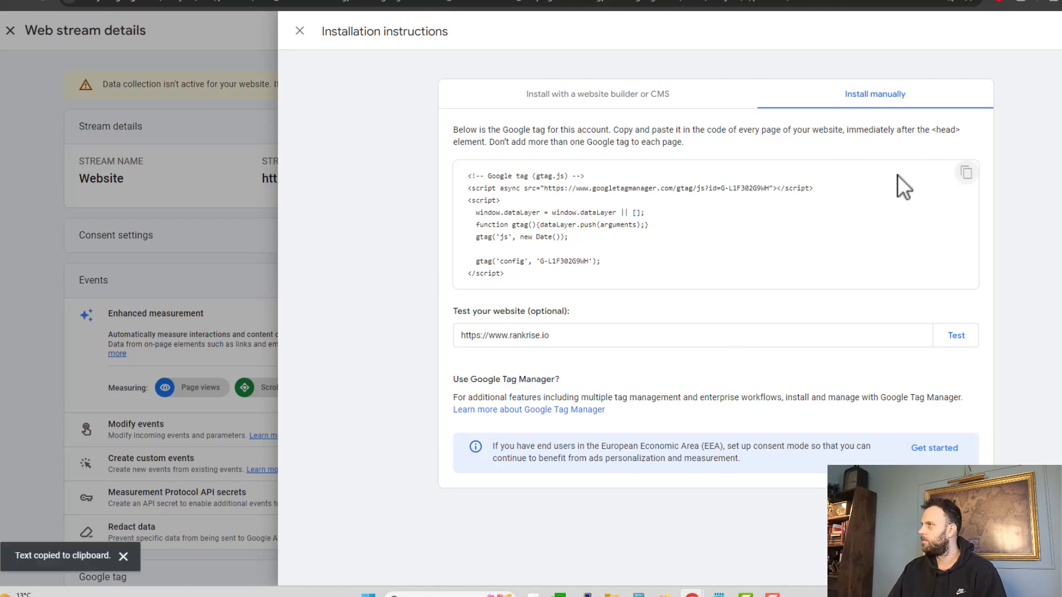
Switch to the RankRise WordPress admin, paste the Google tag into the theme's Header JS Code under Custom Code, and save the settings
key("alt+Tab")
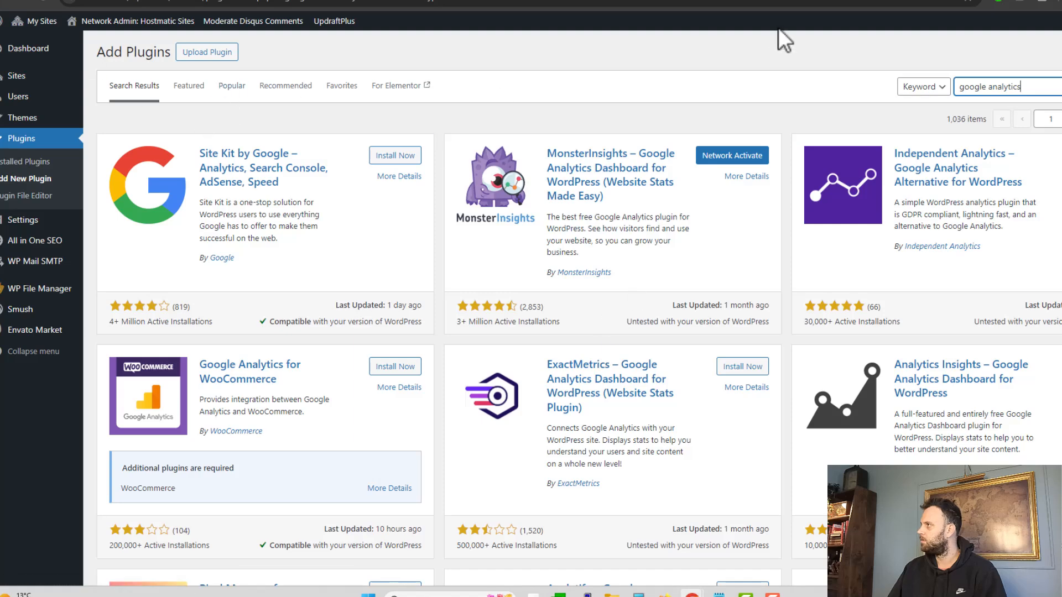
left_click(233, 1)
left_click(155, 1)
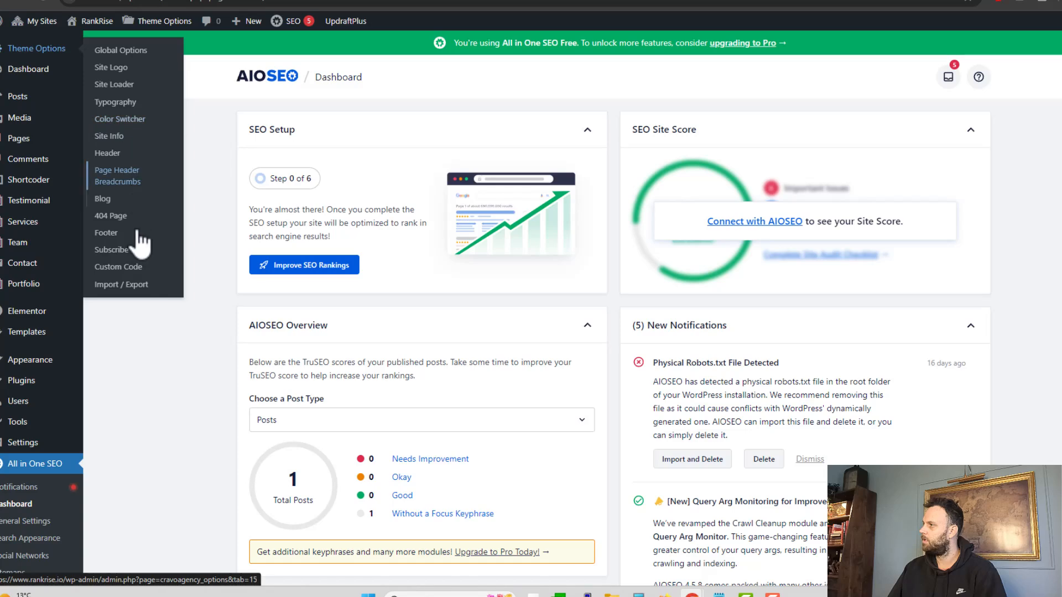
left_click(141, 273)
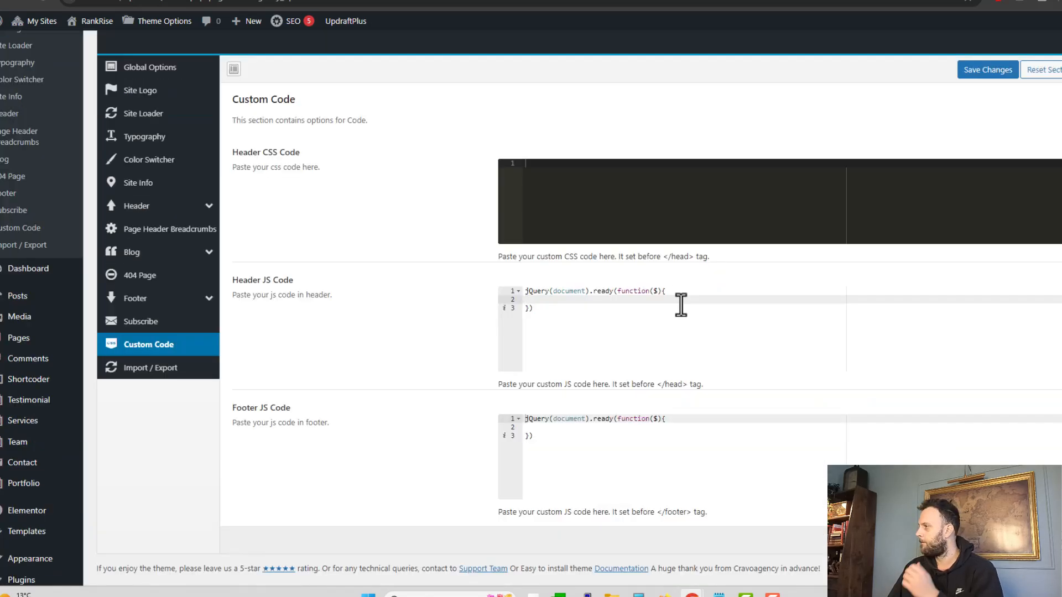
key("ctrl+v")
key("ctrl+s")
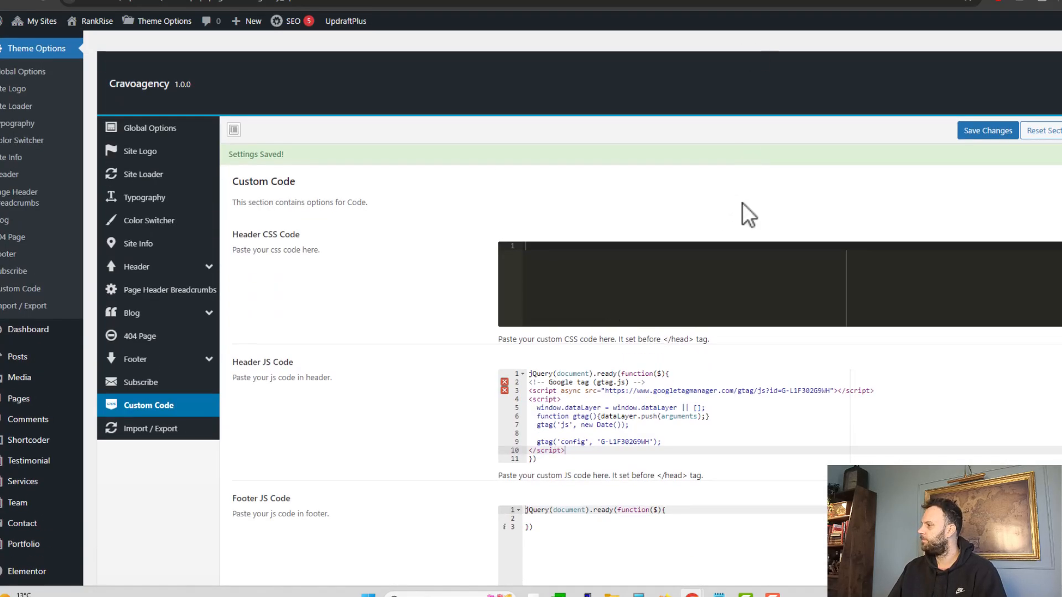
left_click(786, 554)
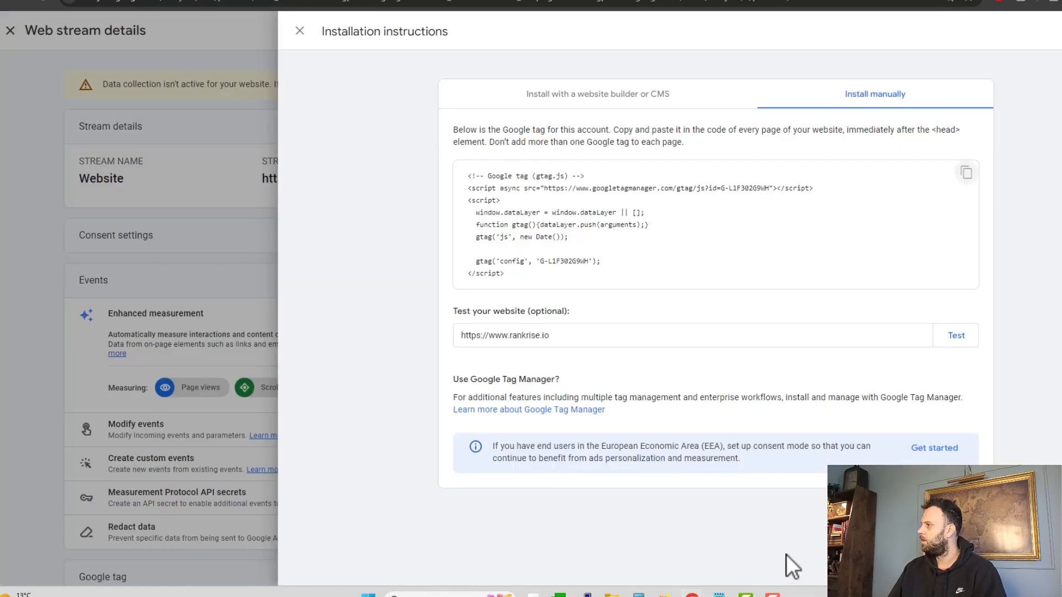
left_click(958, 340)
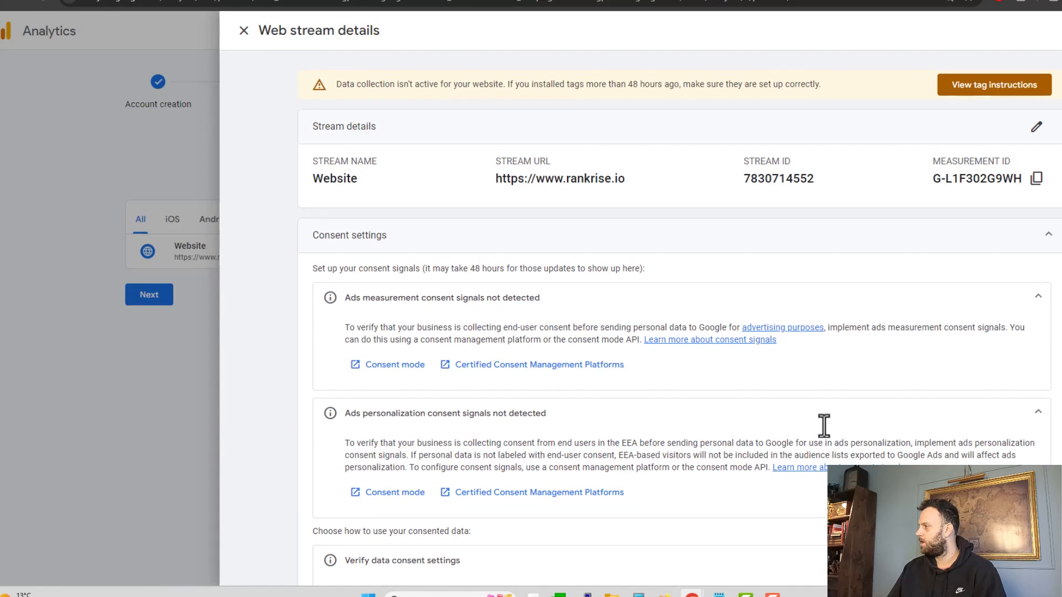
scroll(824, 428, "down", 1)
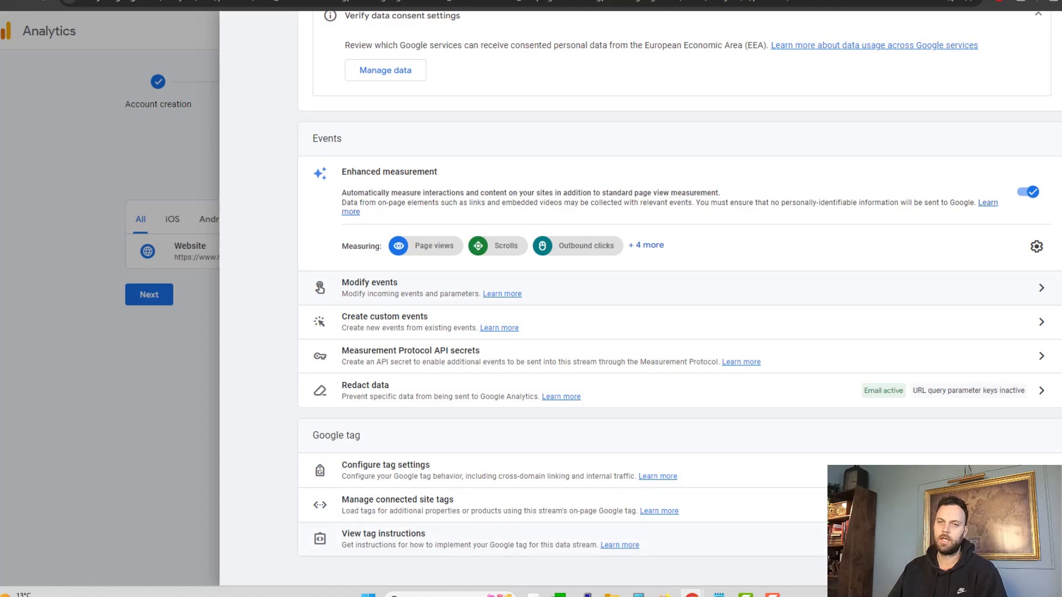
scroll(701, 517, "up", 8)
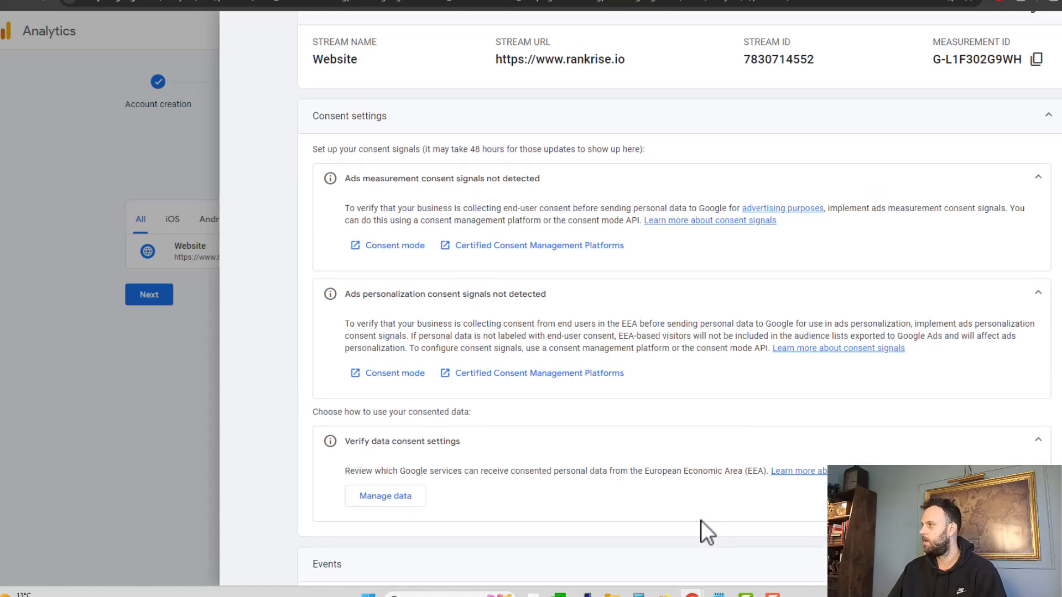
scroll(858, 398, "up", 3)
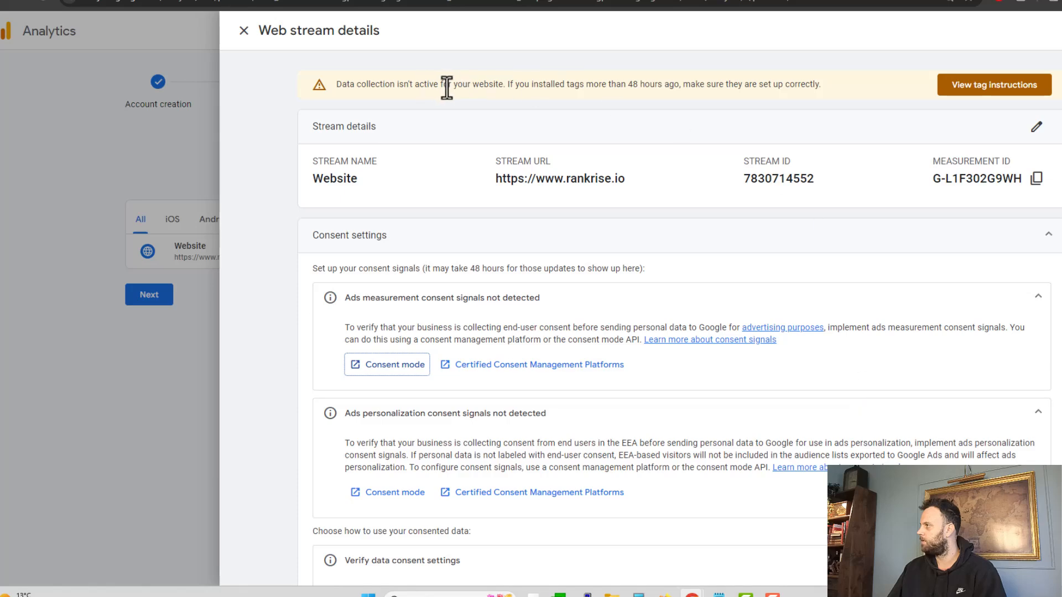
Open the web stream's Google tag settings, show all of them, and start a new rule under Define internal traffic
left_click_drag(609, 85, 673, 86)
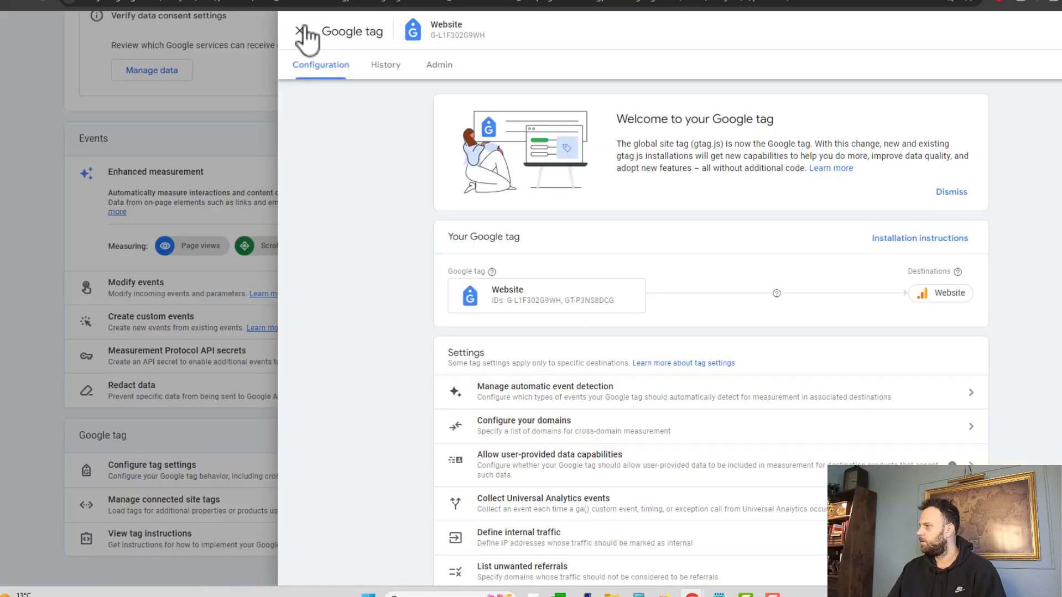
left_click(300, 30)
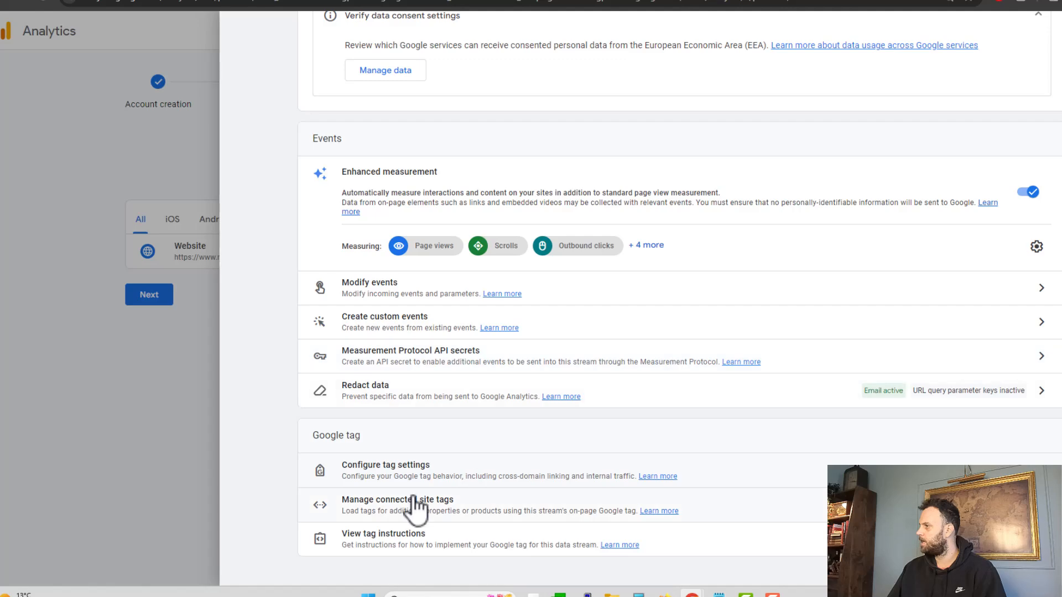
left_click(525, 473)
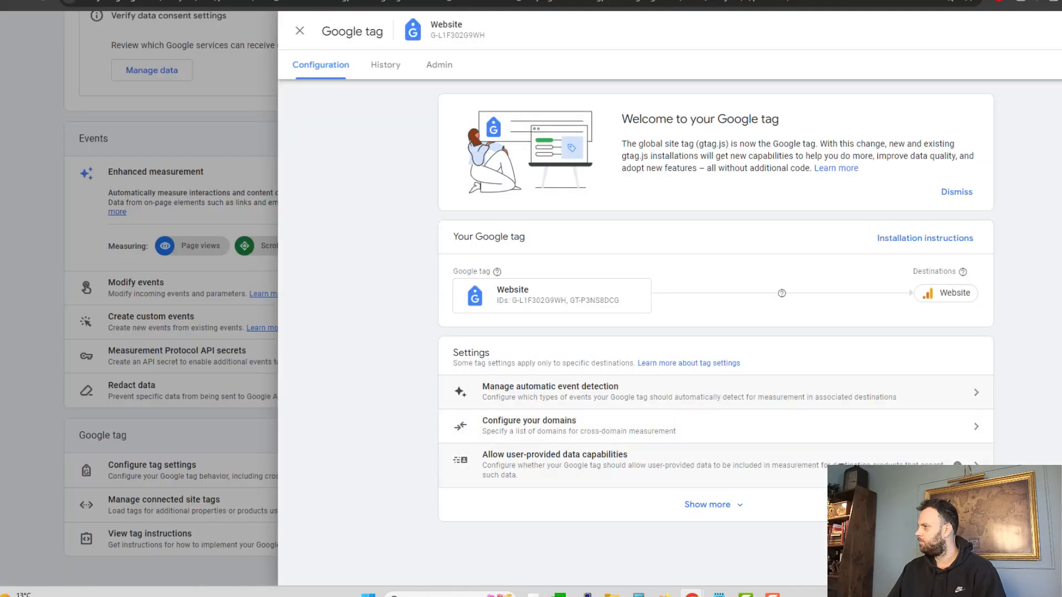
left_click(740, 504)
scroll(769, 465, "down", 3)
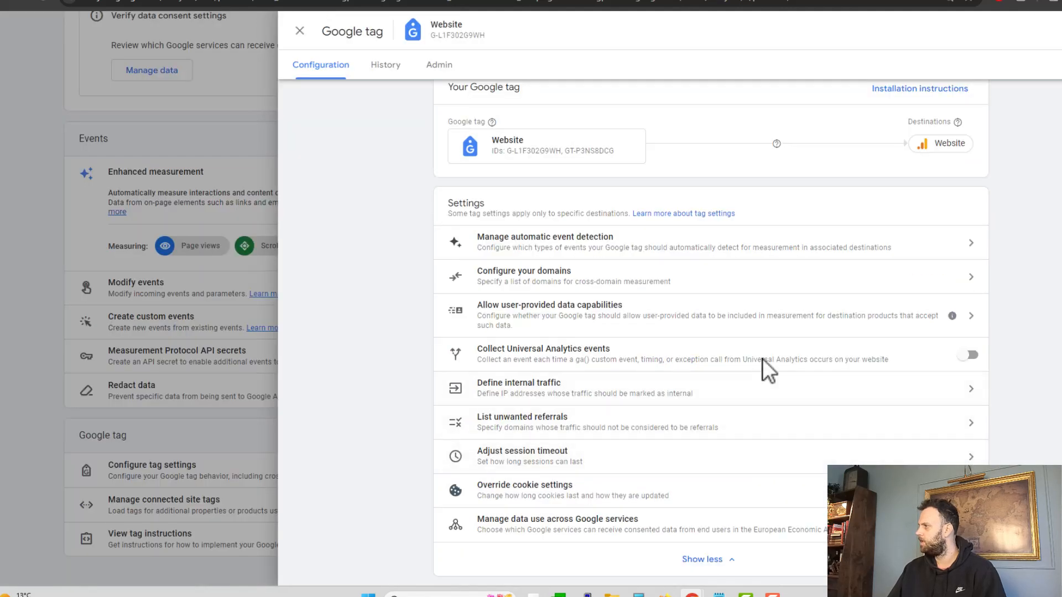
left_click(540, 394)
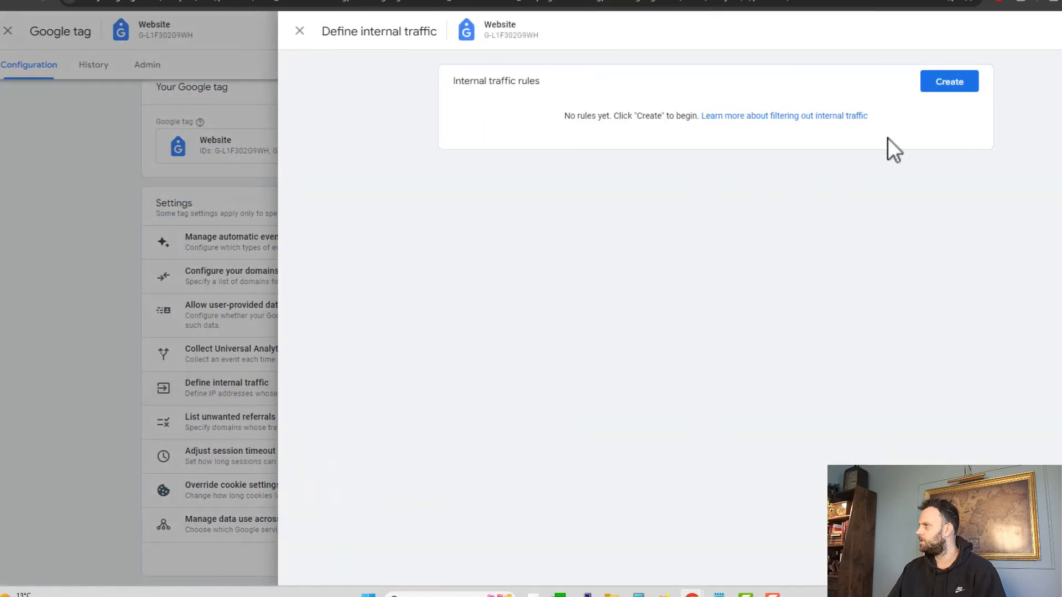
left_click(946, 83)
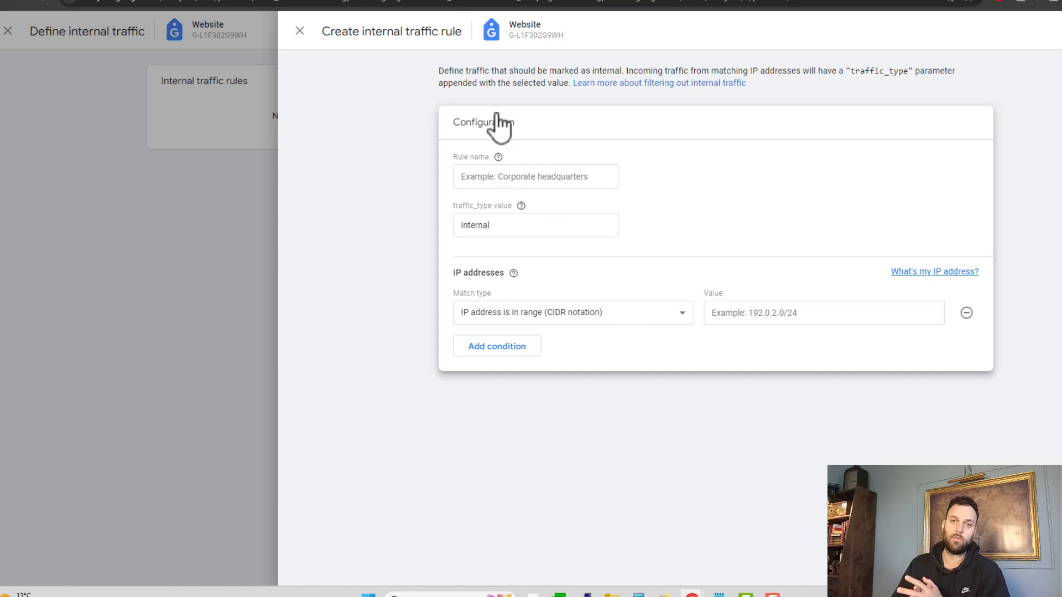
Review the IP address help, the available match types and the value field of the new internal traffic rule
mouse_move(512, 278)
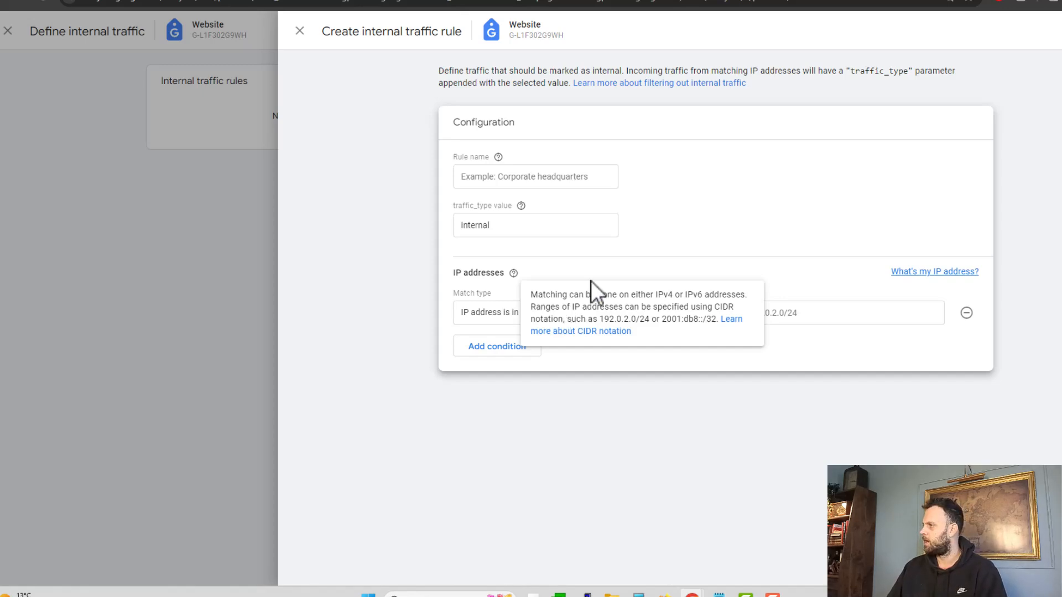
left_click(626, 312)
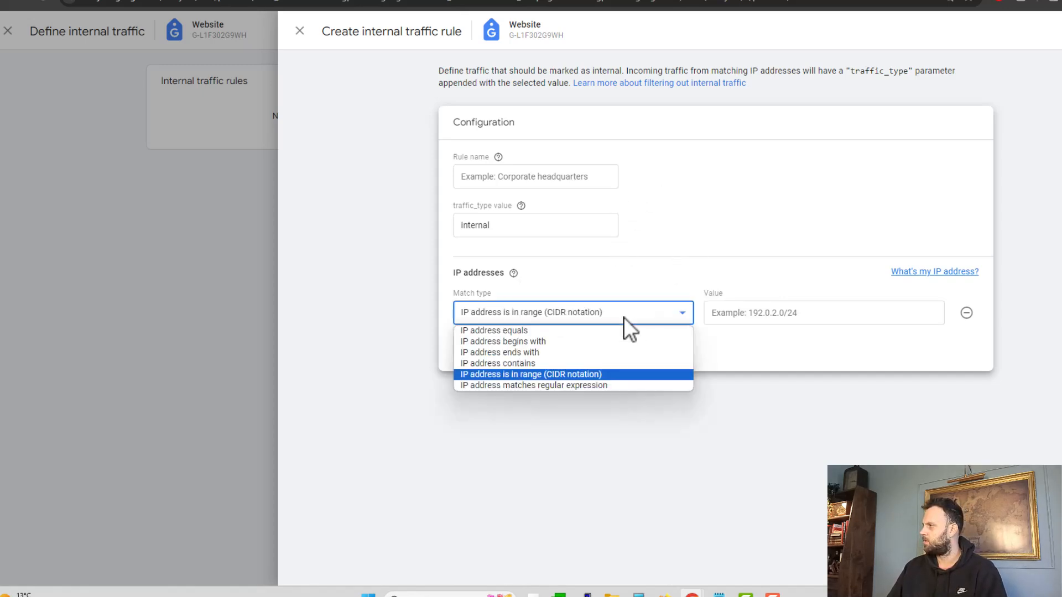
left_click(623, 317)
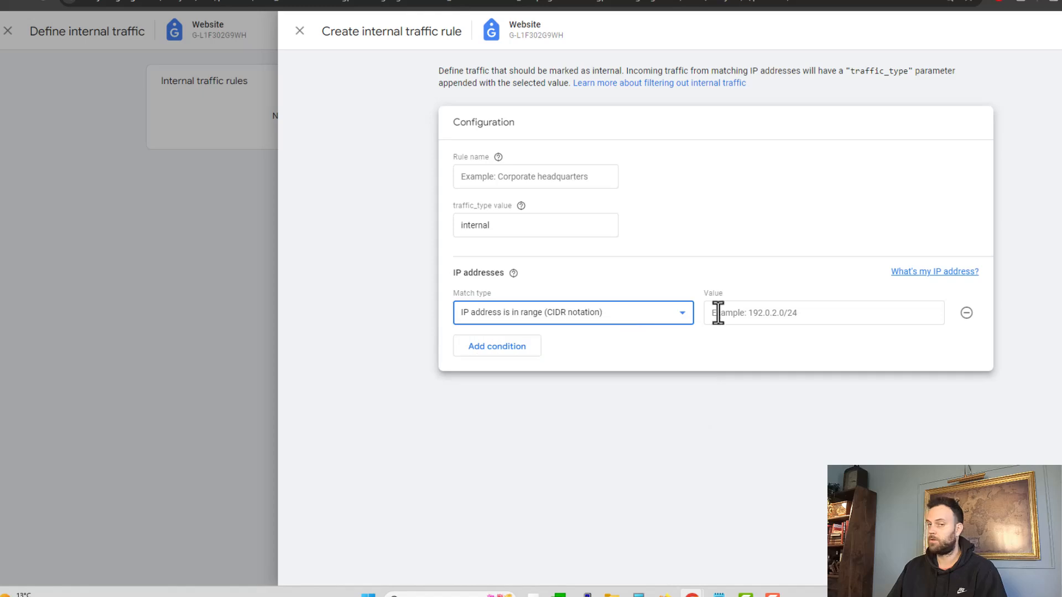
left_click(843, 319)
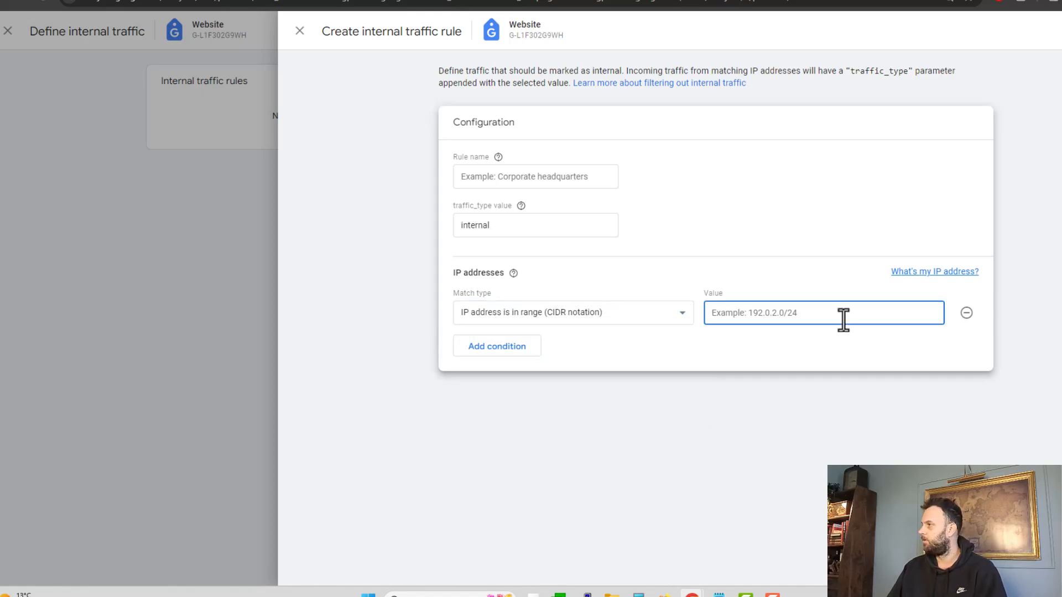
left_click(691, 238)
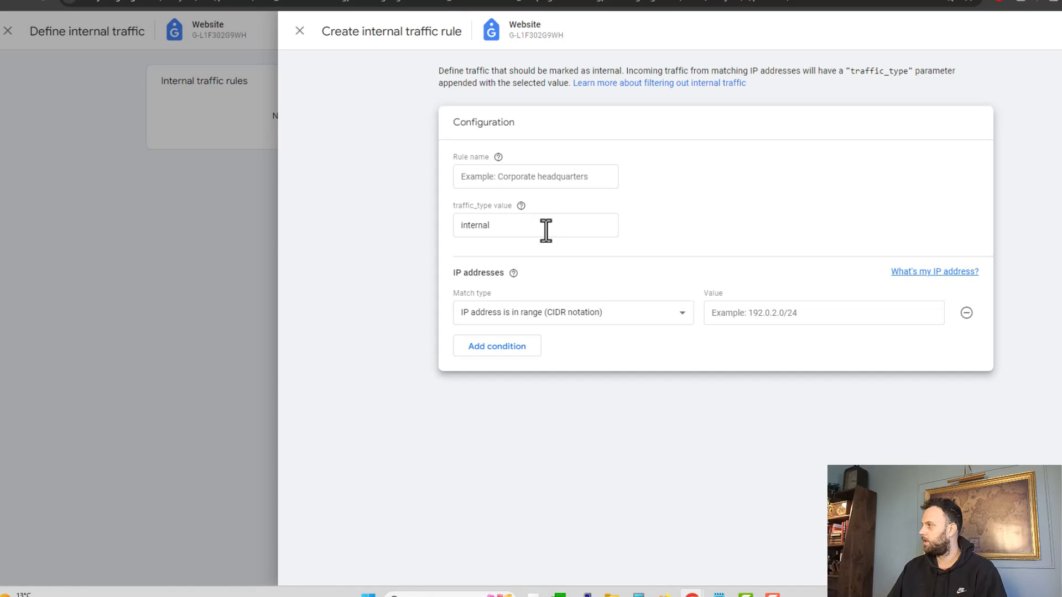